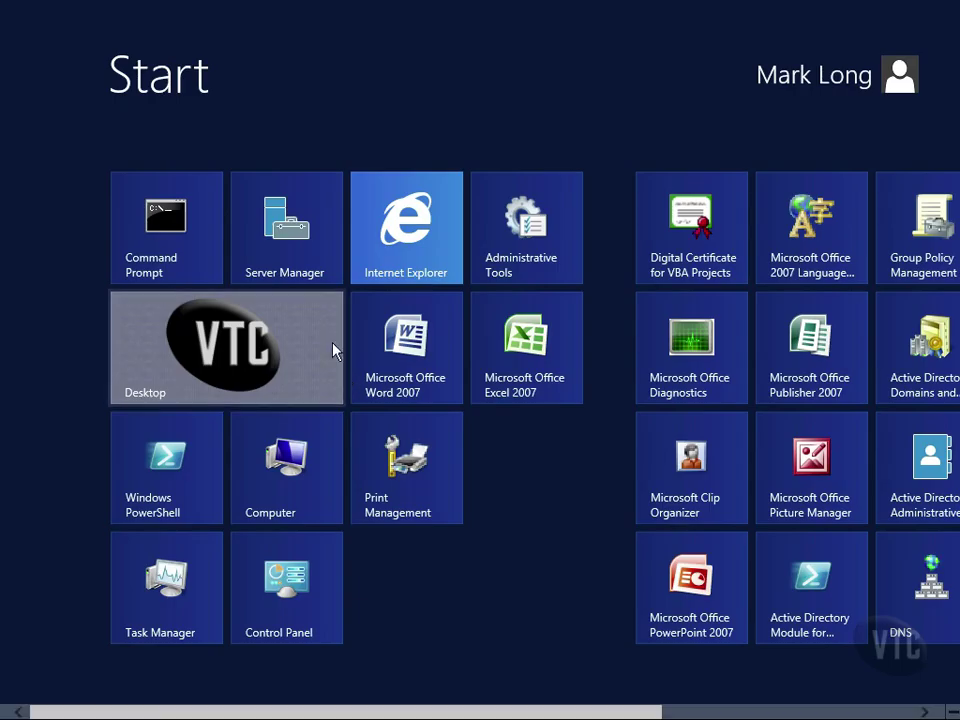
# - Launch Computer Management from Server Manager's Tools menu and maximize its window
pyautogui.click(320, 278)
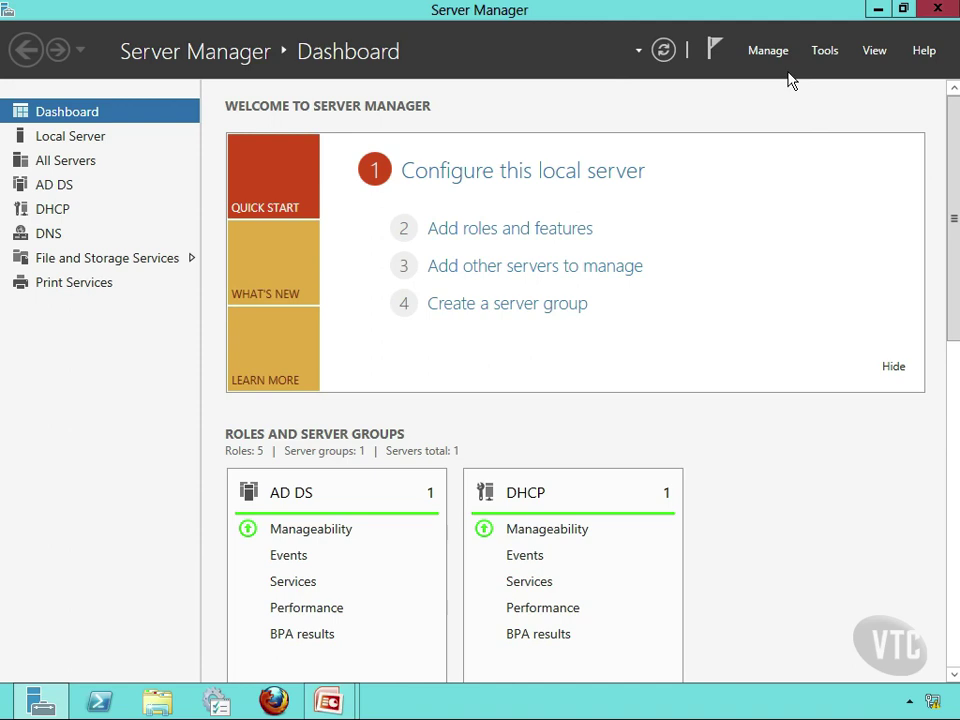
pyautogui.click(826, 52)
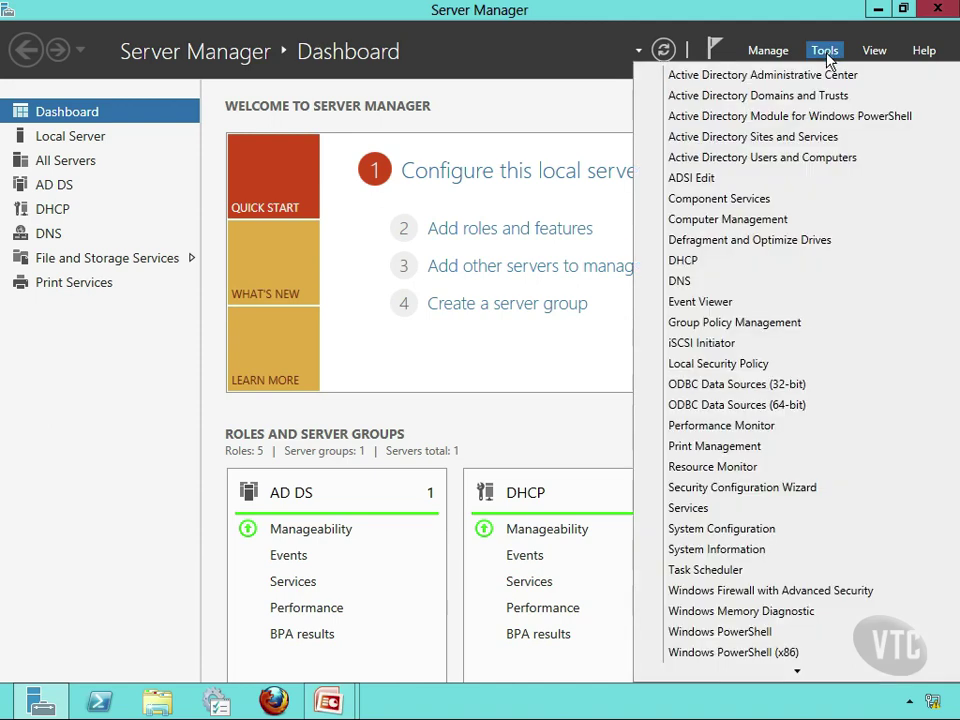
pyautogui.click(741, 234)
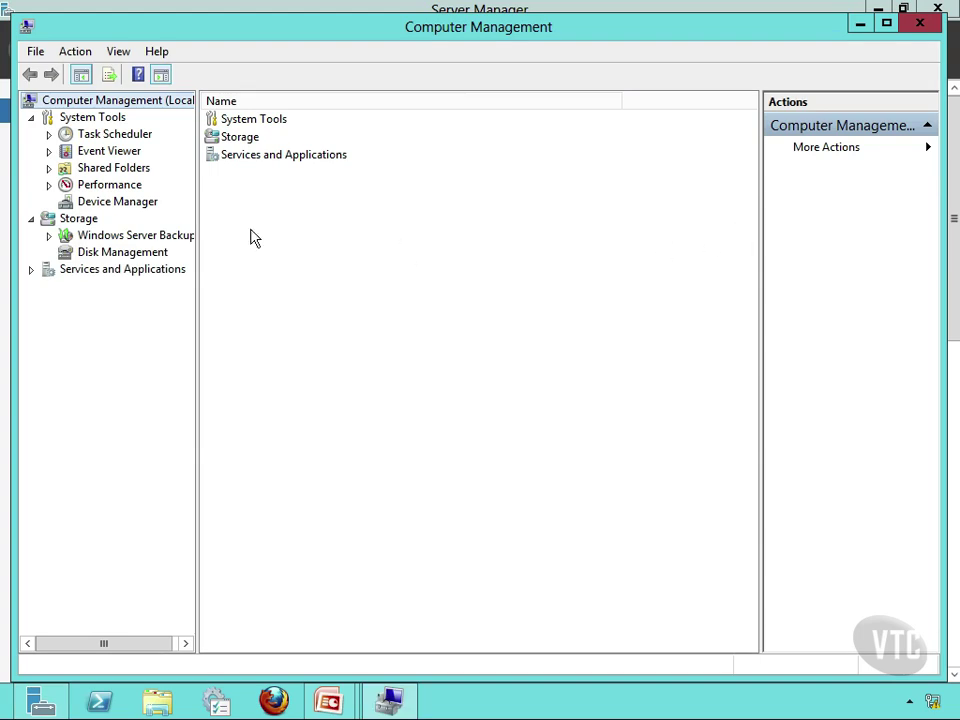
pyautogui.click(884, 24)
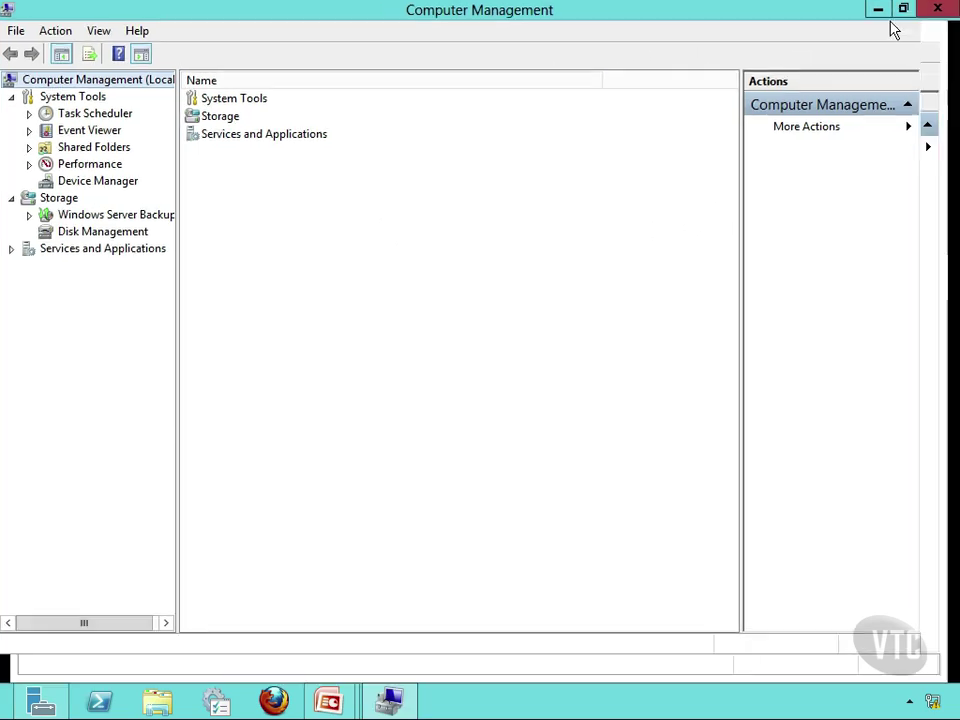
# - Show Disk Management with Disk 0 (C:), the KINGSTON (E:) disk and the DVD drive
pyautogui.click(102, 232)
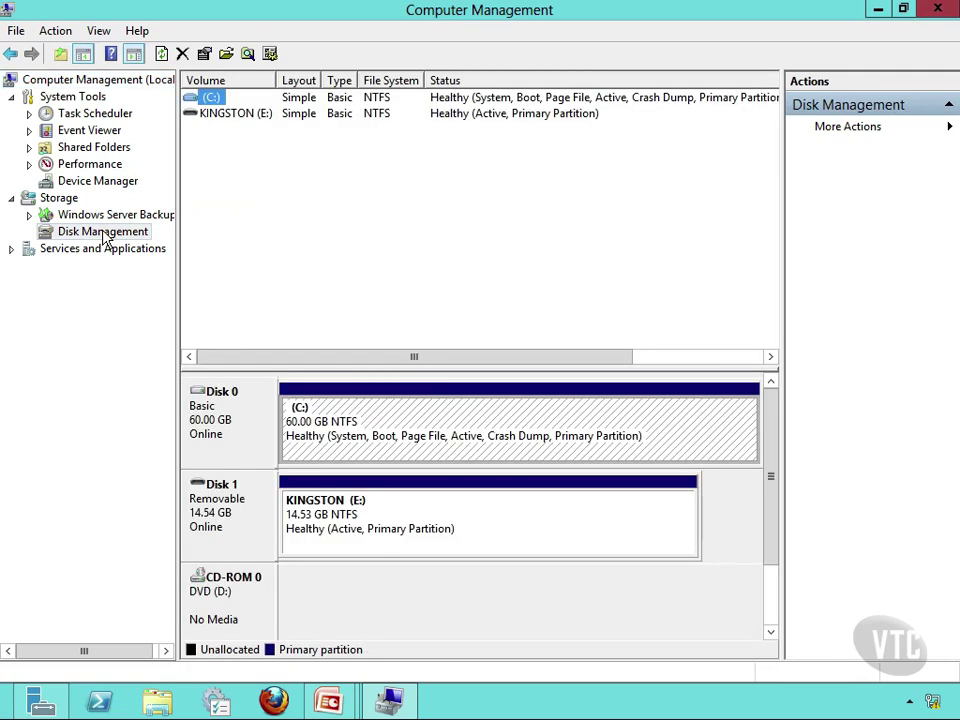
pyautogui.click(497, 536)
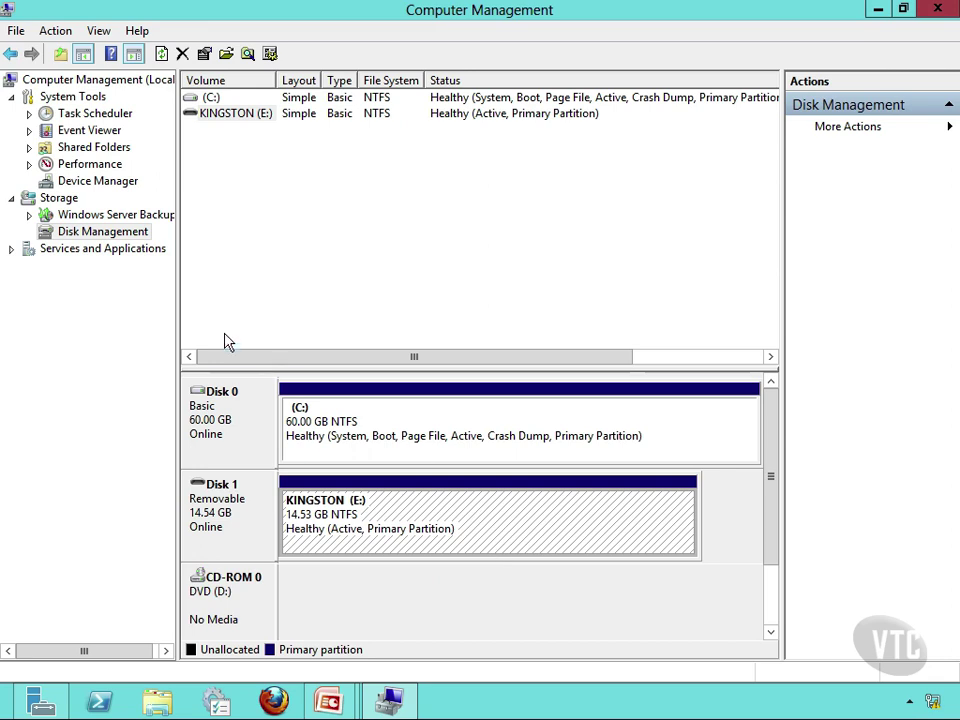
pyautogui.click(110, 235)
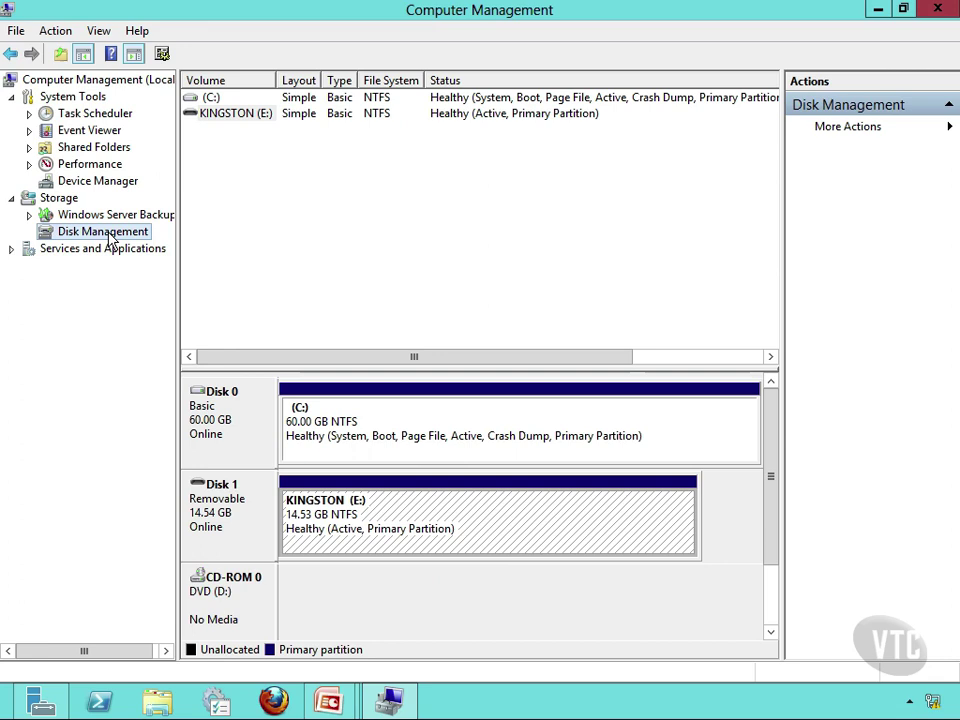
# - Start a new virtual hard disk with its file location set to E:\MarkClassEx.vhd
pyautogui.rightClick(110, 240)
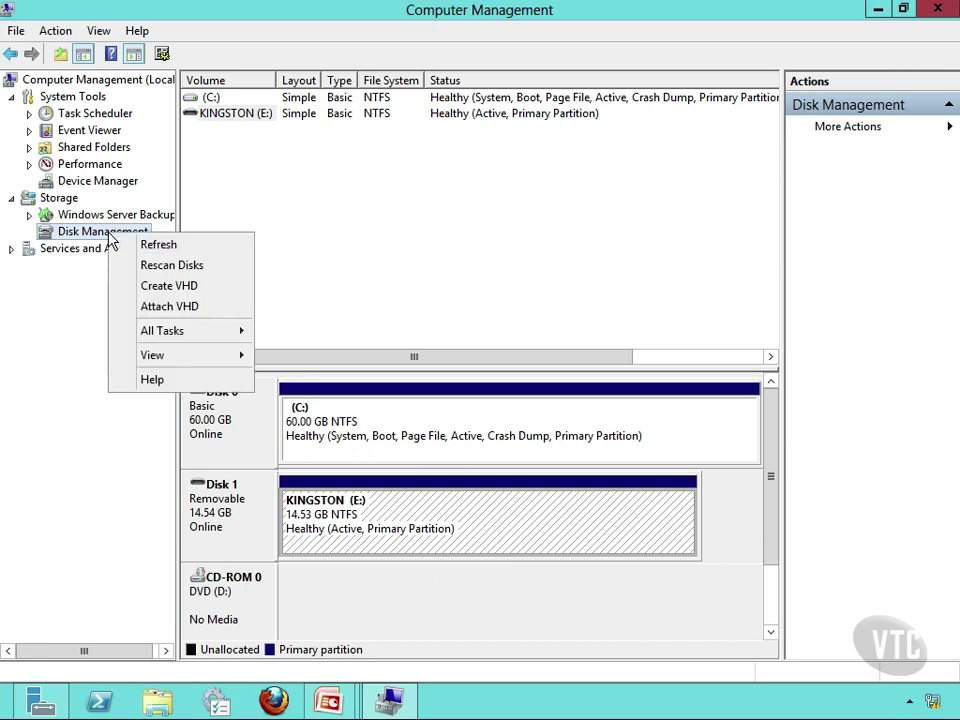
pyautogui.click(162, 287)
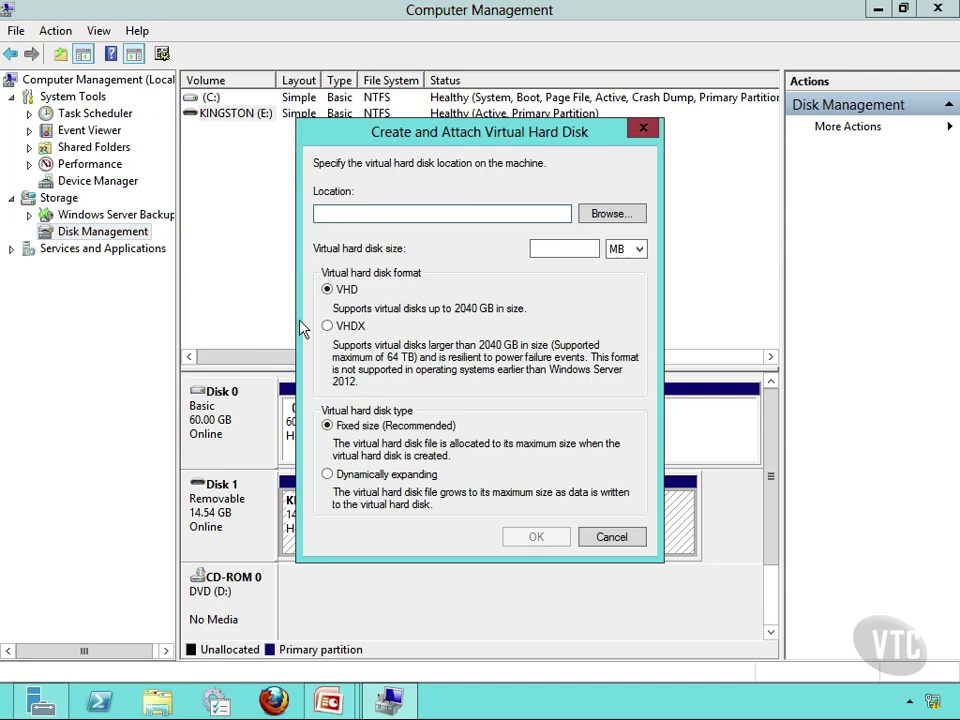
pyautogui.click(611, 217)
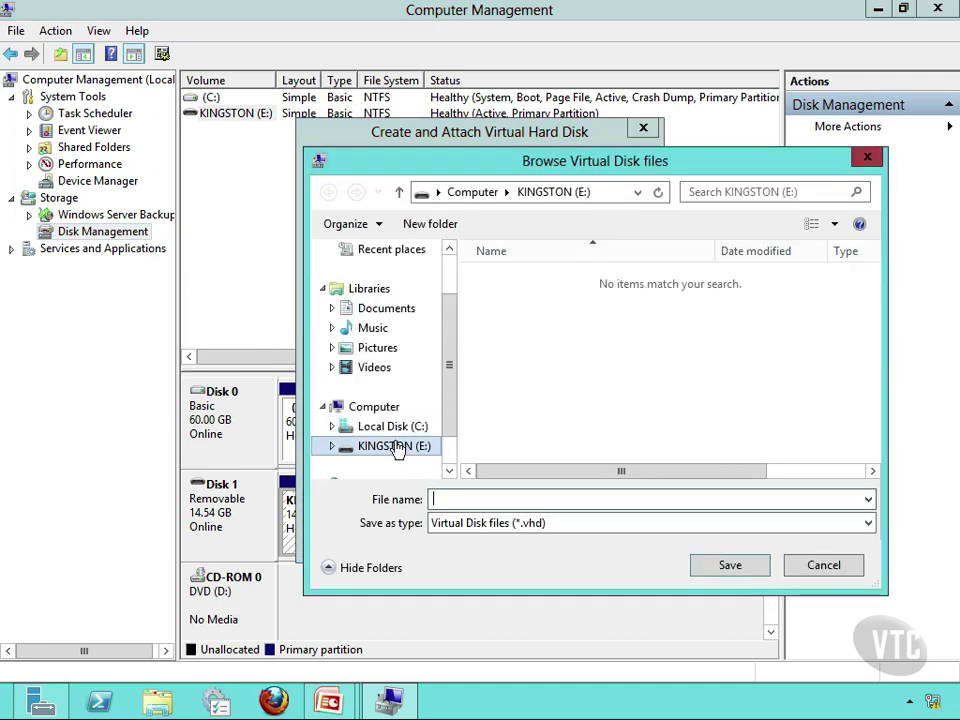
pyautogui.click(397, 447)
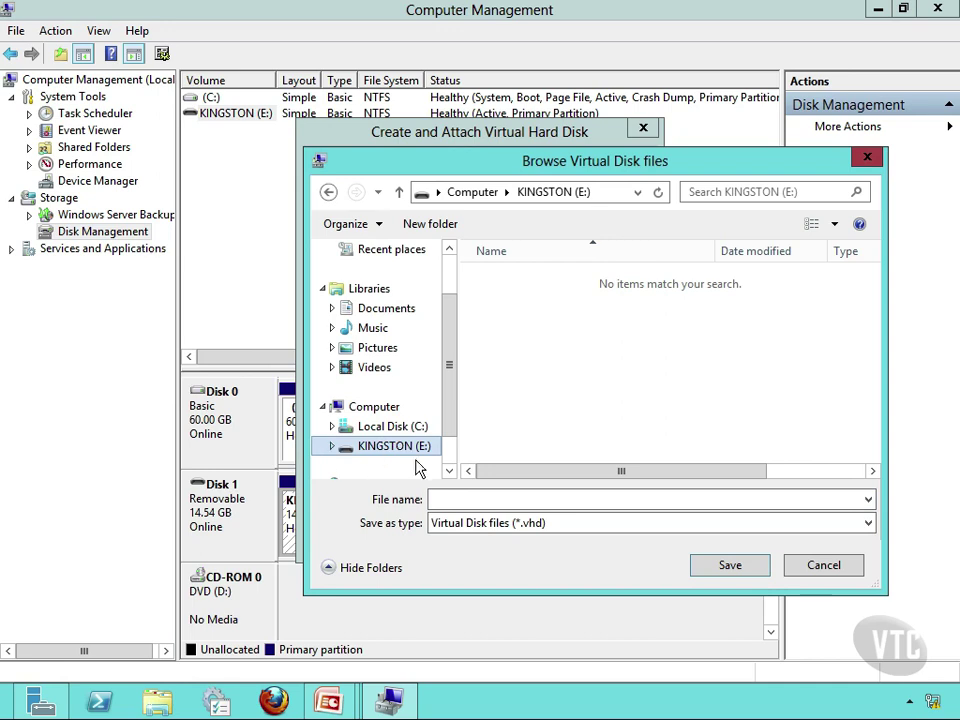
pyautogui.click(469, 501)
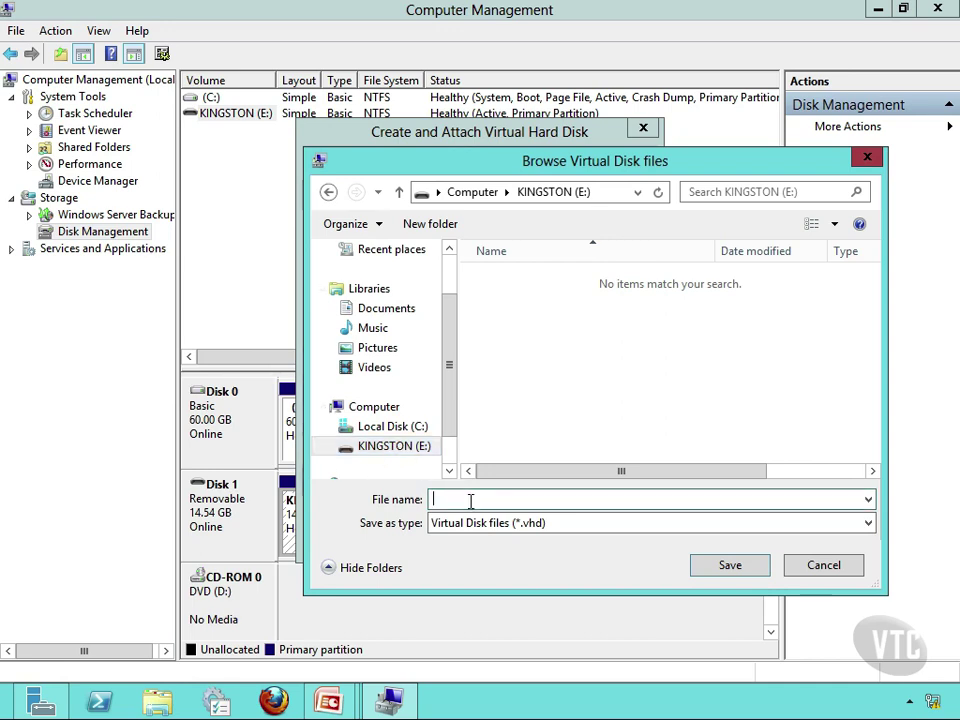
pyautogui.write('MarkClassEx')
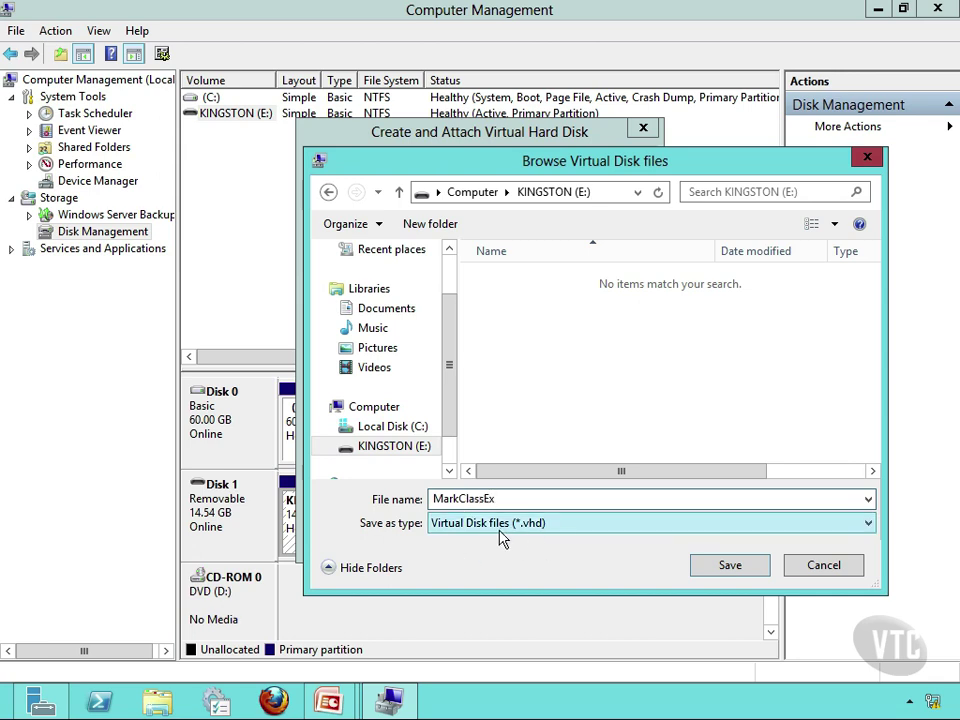
pyautogui.click(724, 563)
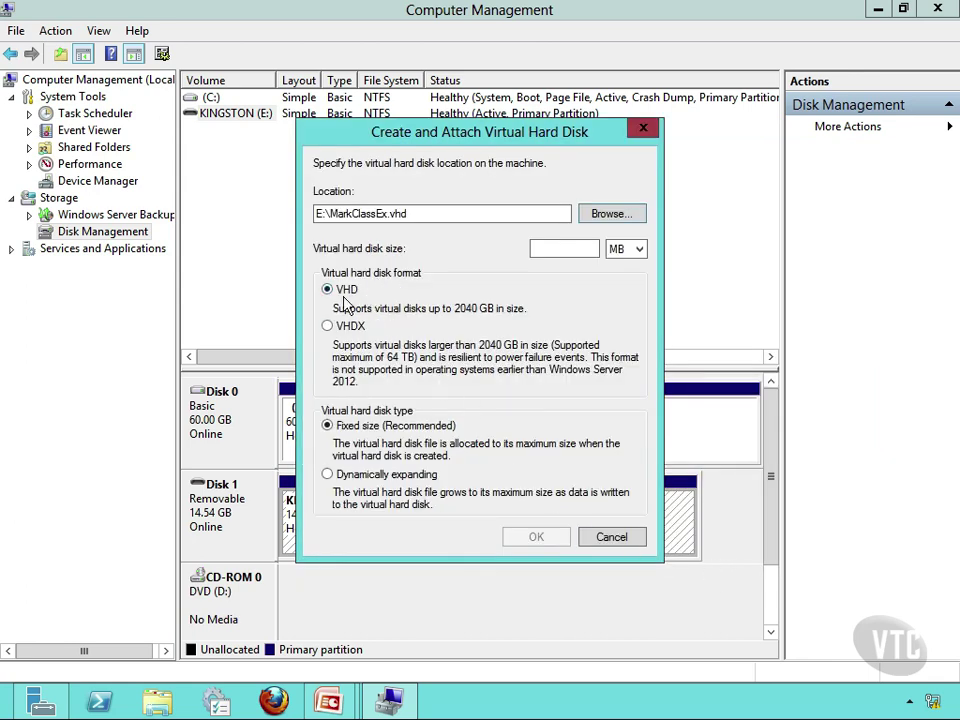
# - Make the virtual disk a VHDX of 325 MB, dynamically expanding
pyautogui.click(348, 326)
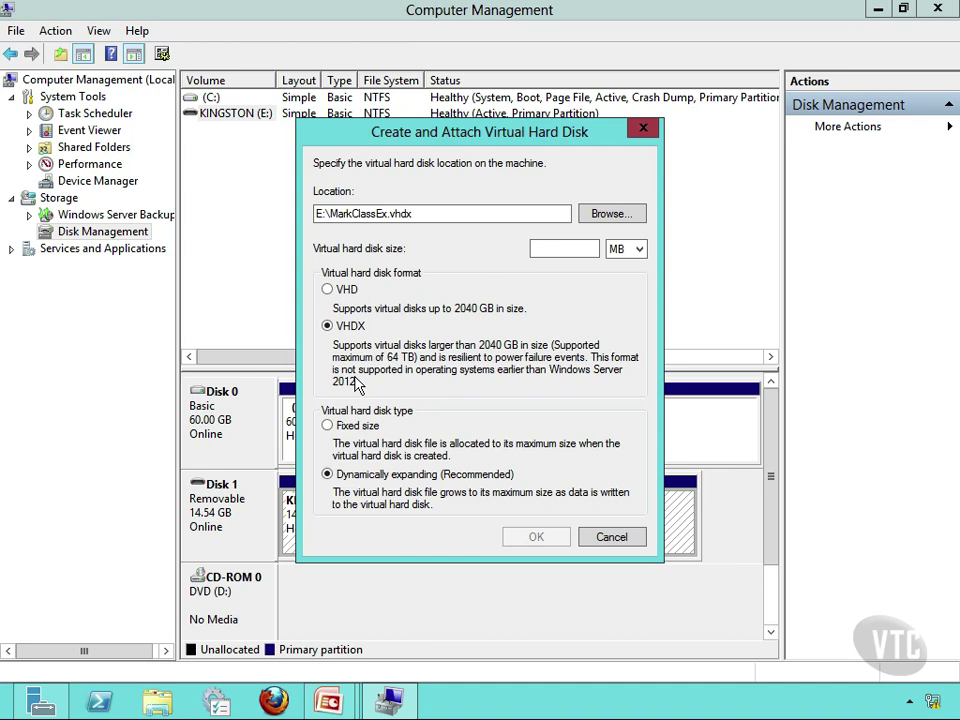
pyautogui.click(570, 249)
pyautogui.write('325')
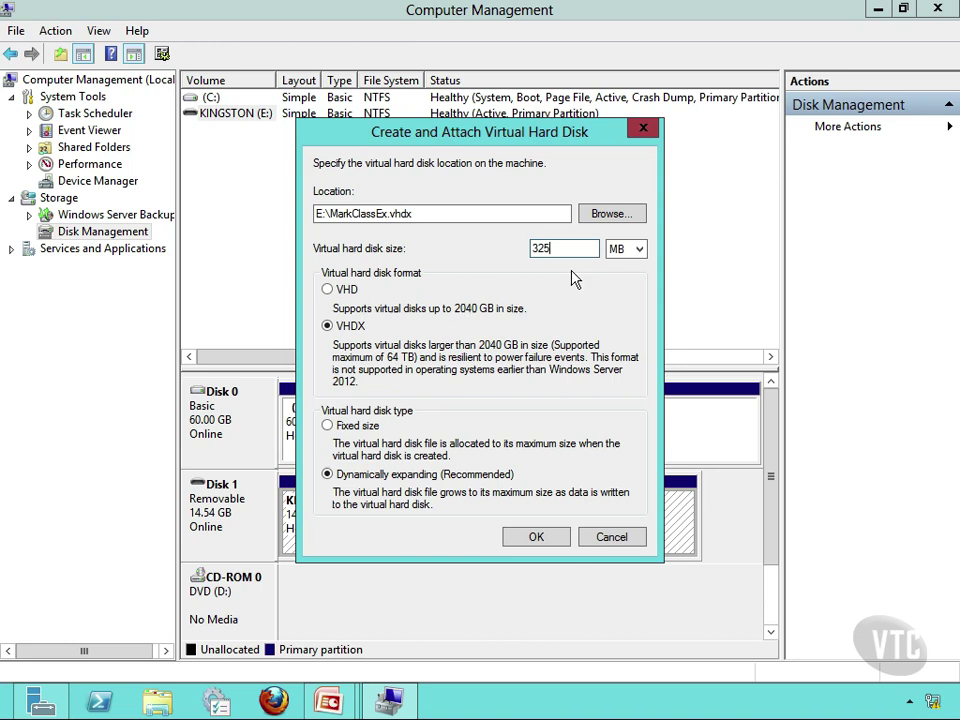
pyautogui.click(354, 430)
pyautogui.click(354, 478)
pyautogui.click(366, 430)
pyautogui.click(639, 251)
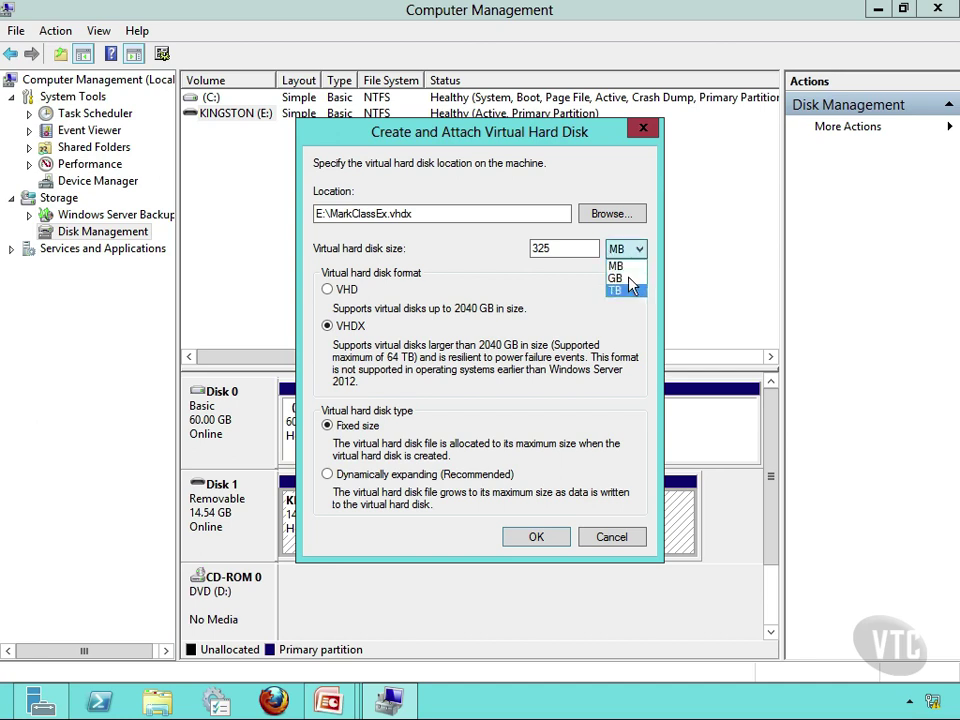
pyautogui.click(616, 265)
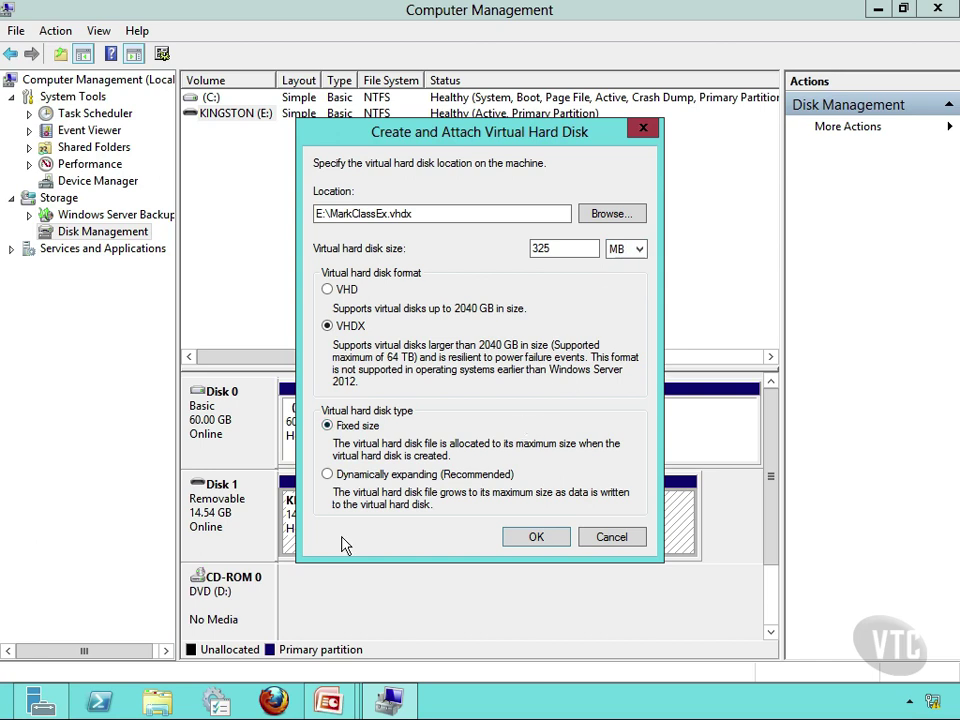
pyautogui.click(327, 474)
# - Create the 325 MB virtual disk and check that Explorer's Computer view shows no new drive
pyautogui.click(549, 540)
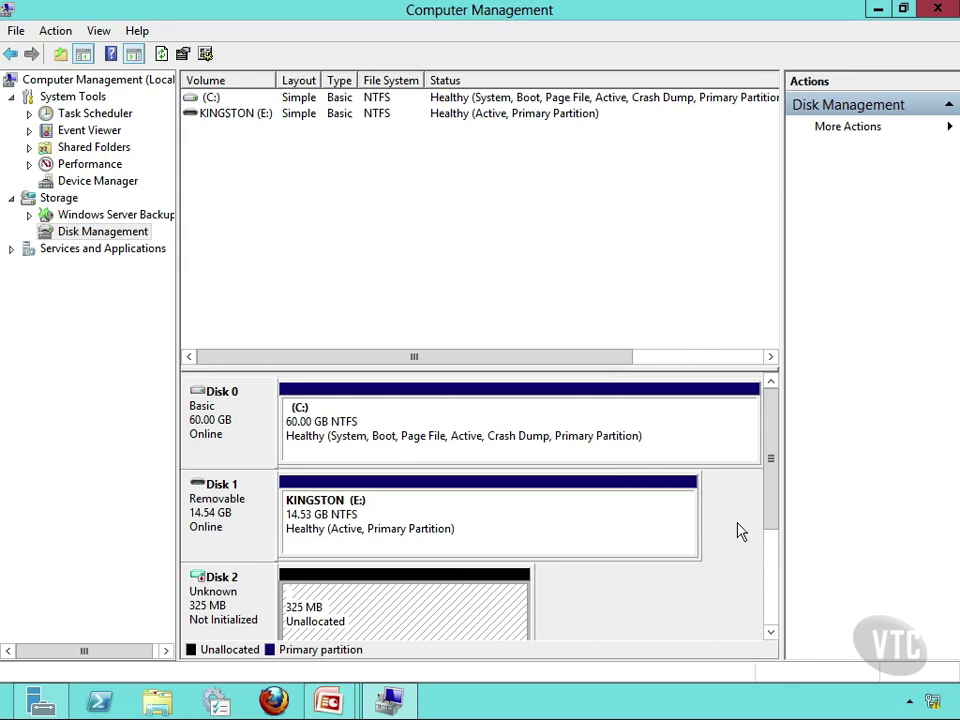
pyautogui.moveTo(771, 514); pyautogui.dragTo(771, 545)
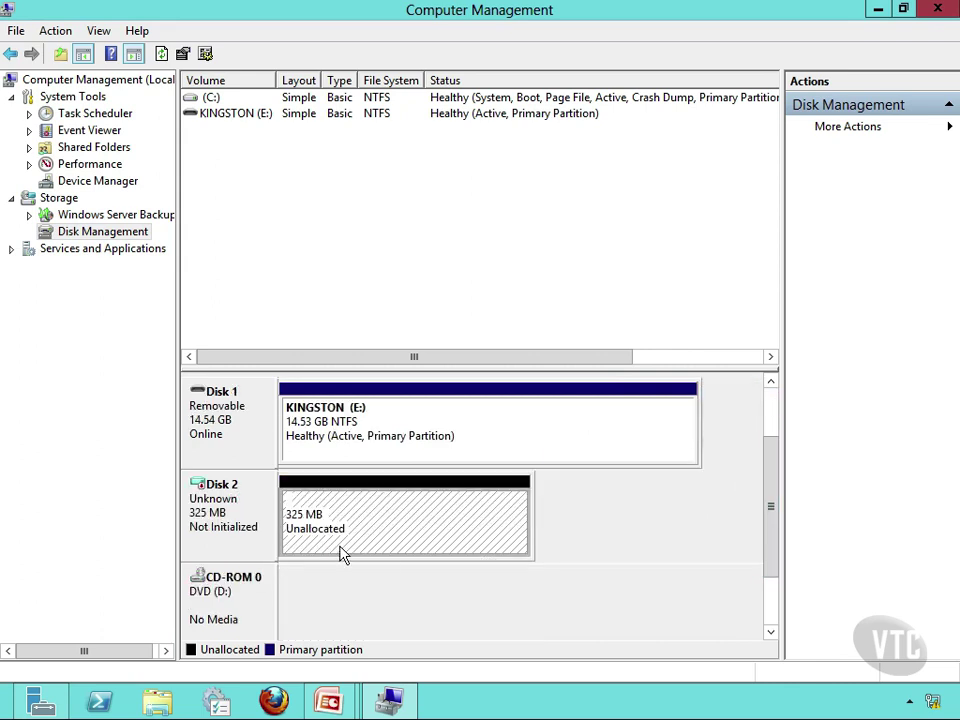
pyautogui.click(158, 705)
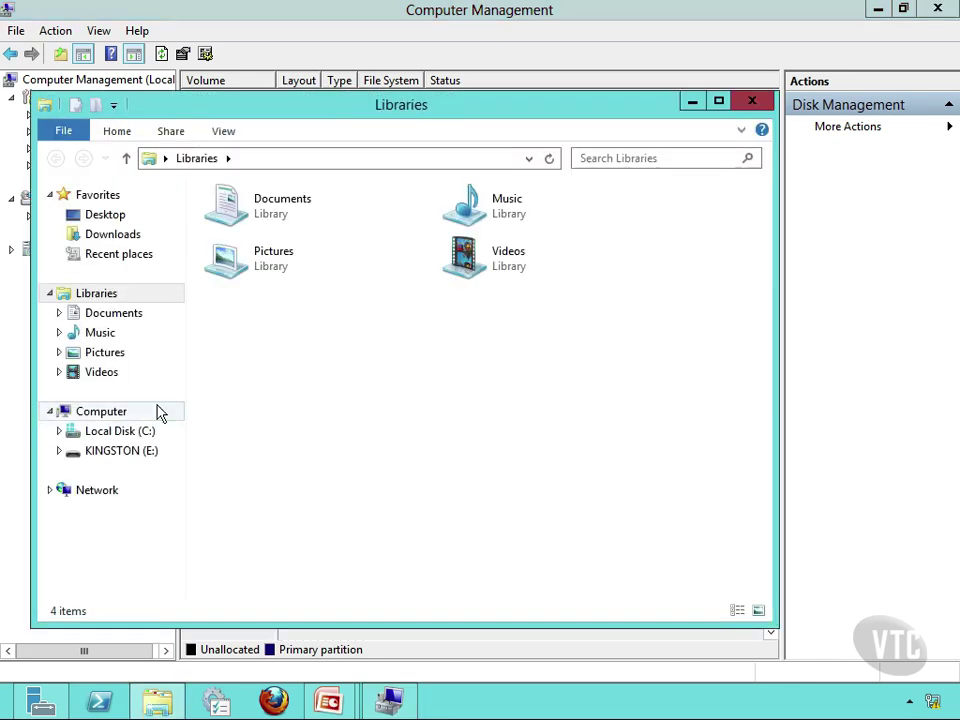
pyautogui.click(92, 413)
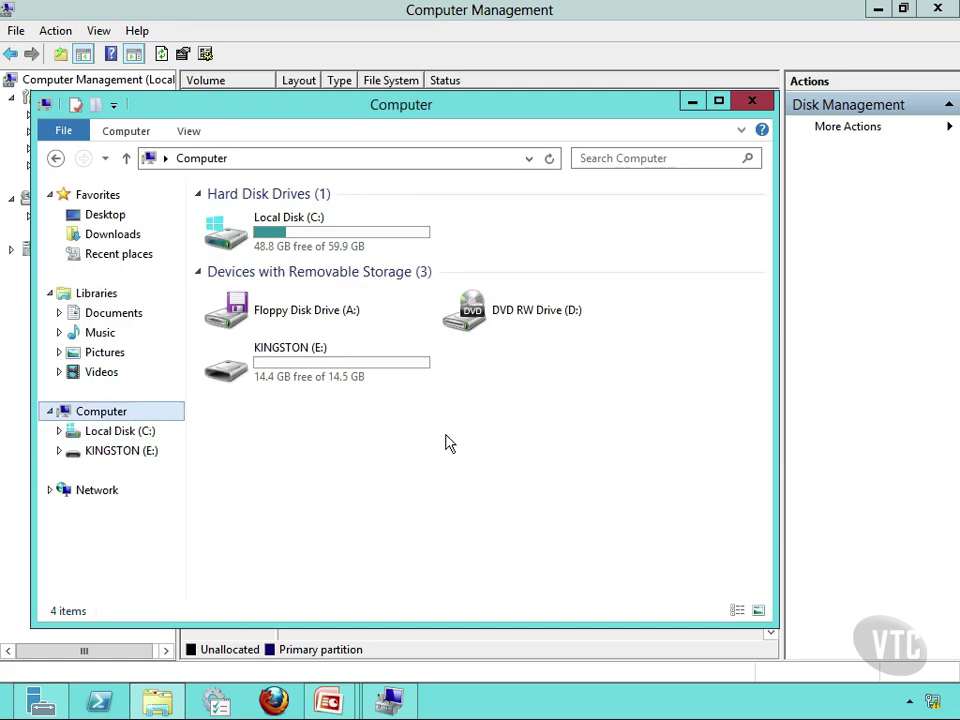
pyautogui.click(690, 102)
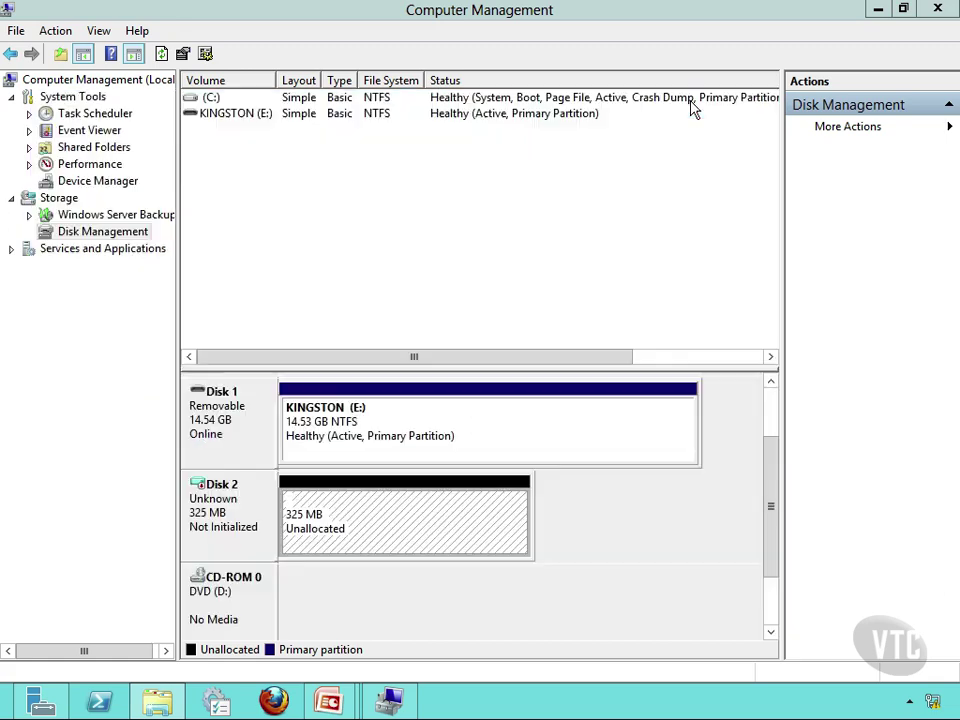
# - Initialize Disk 2 with the MBR (Master Boot Record) partition style
pyautogui.rightClick(399, 520)
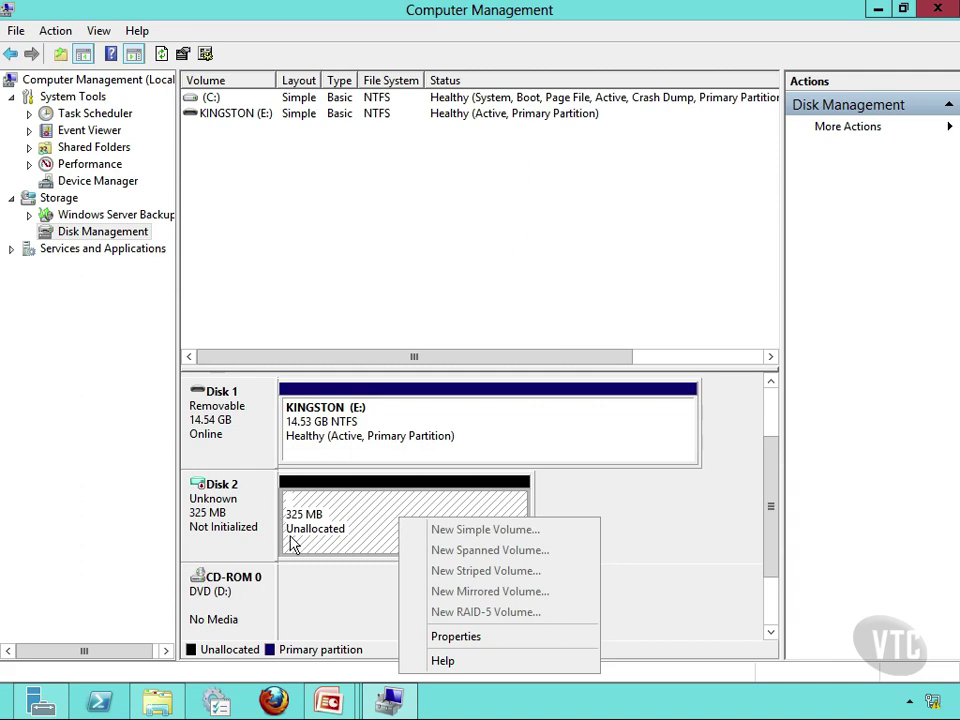
pyautogui.click(236, 535)
pyautogui.rightClick(236, 535)
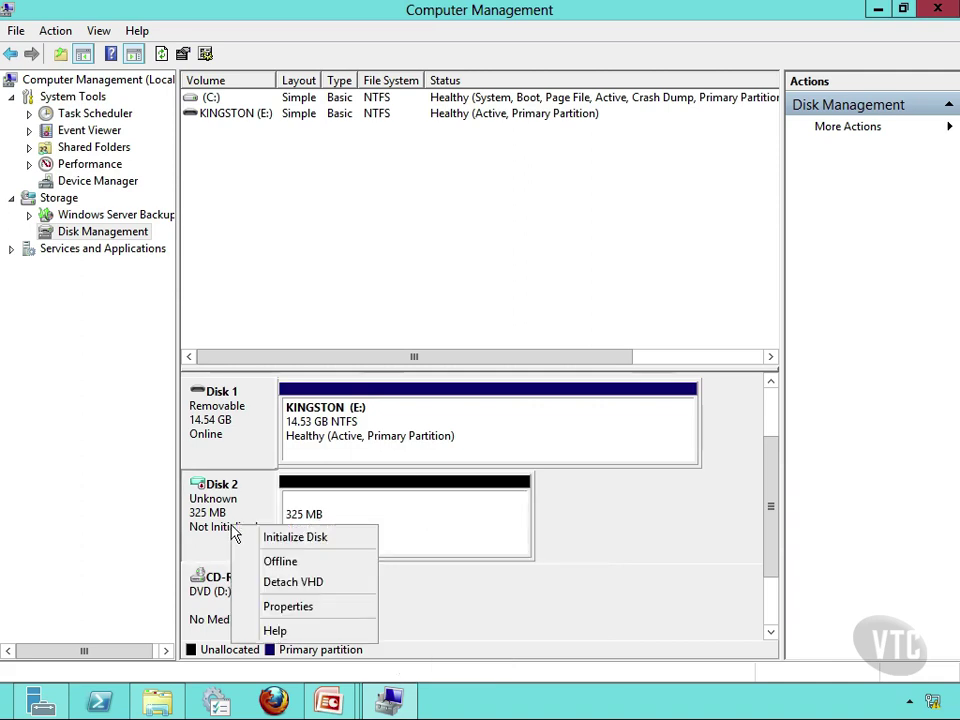
pyautogui.click(313, 542)
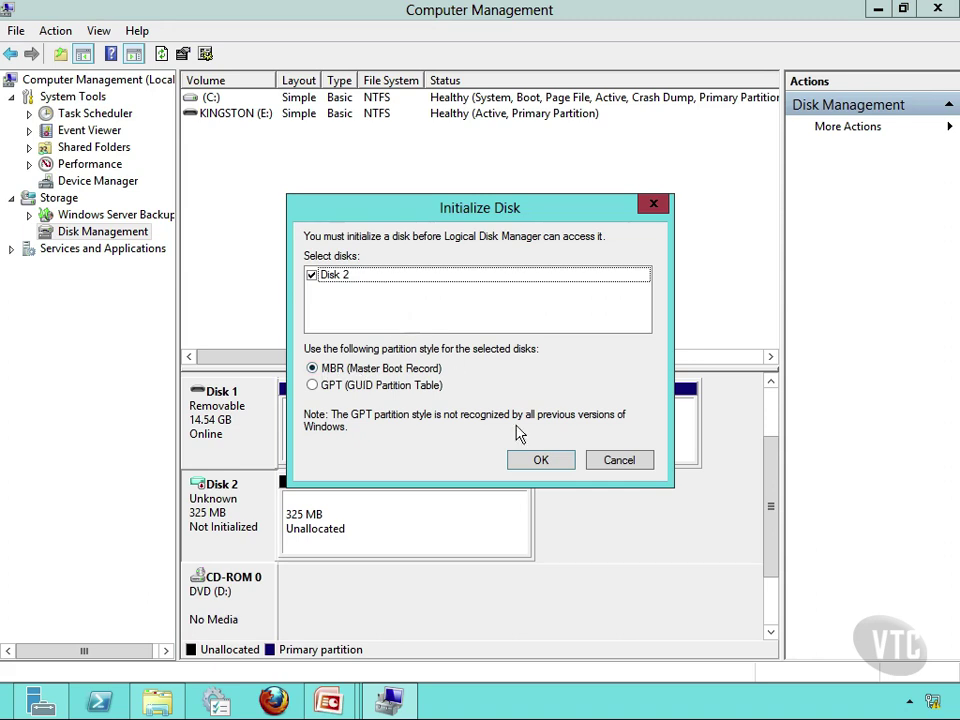
pyautogui.click(549, 466)
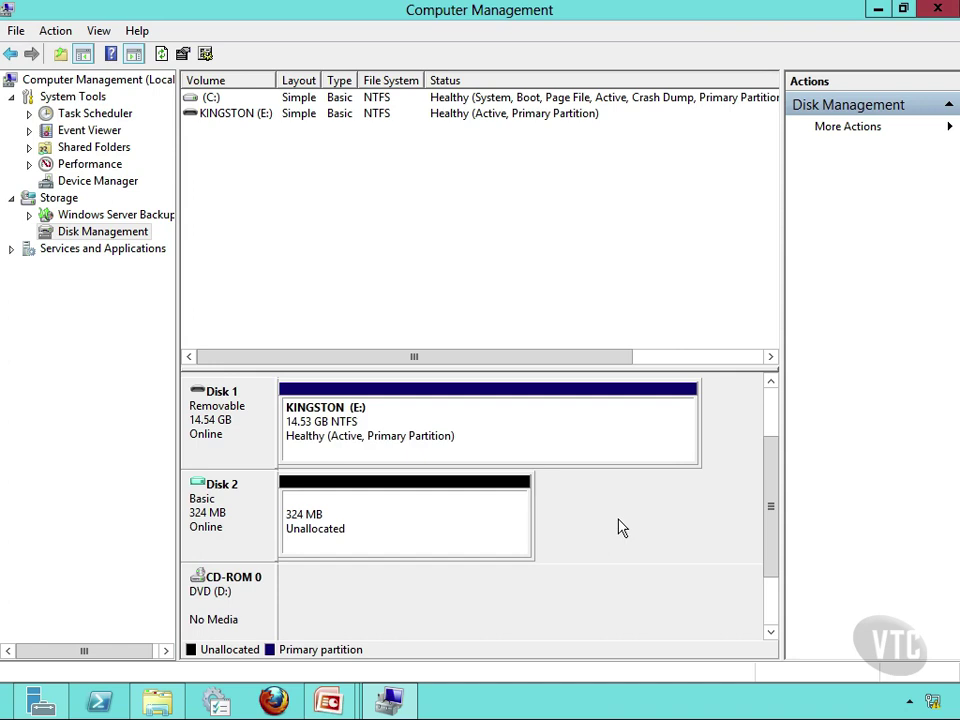
# - Create a 322 MB simple volume on Disk 2 as drive F:, quick-formatted NTFS
pyautogui.rightClick(422, 524)
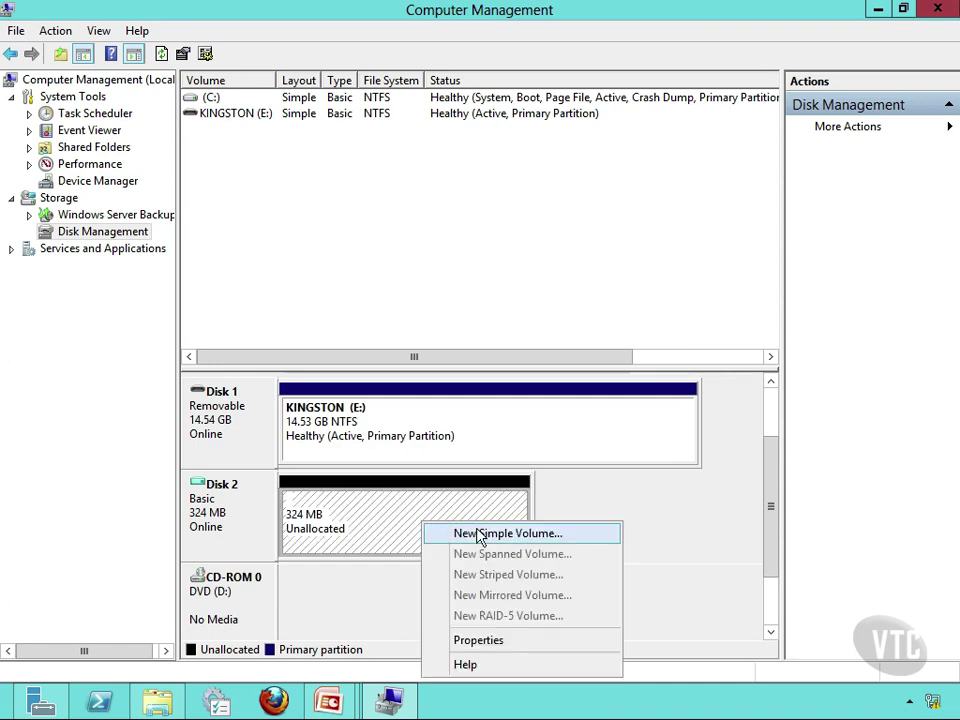
pyautogui.click(470, 534)
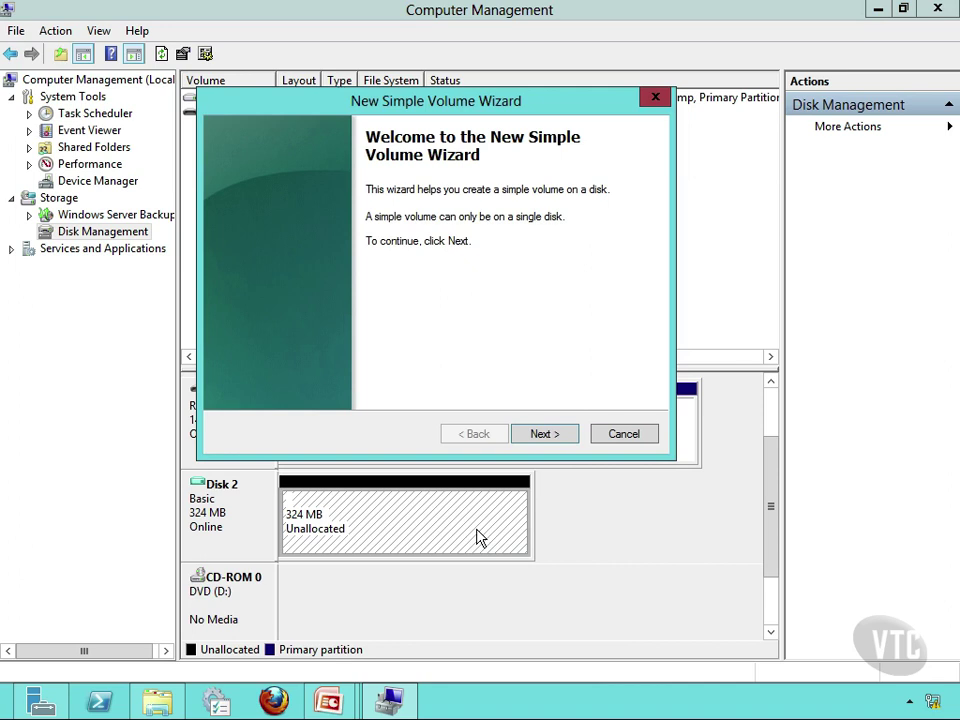
pyautogui.click(542, 433)
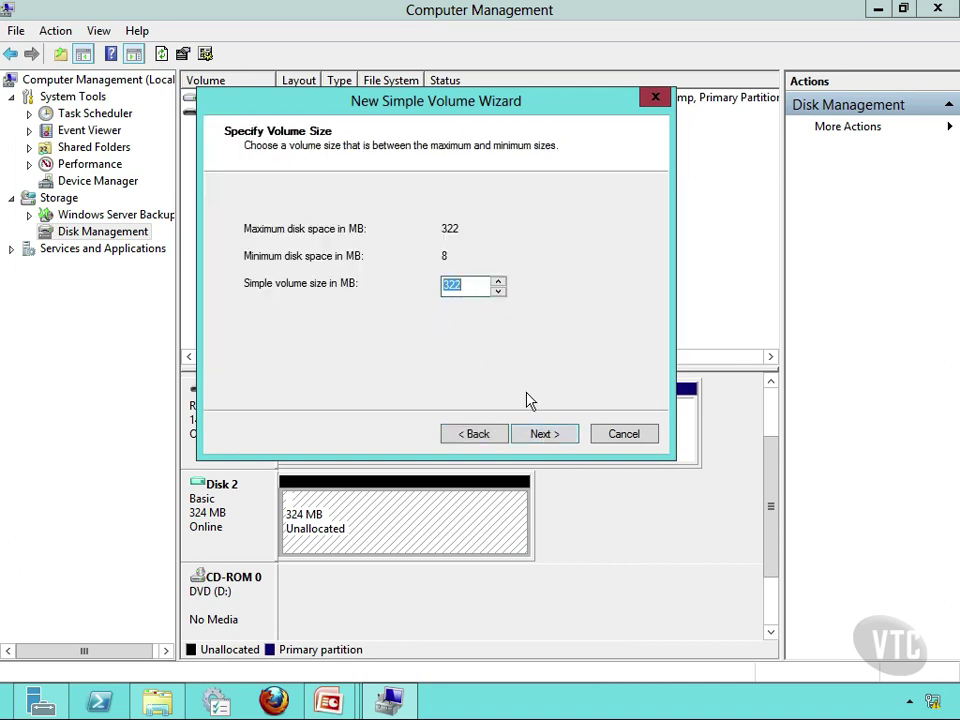
pyautogui.click(543, 443)
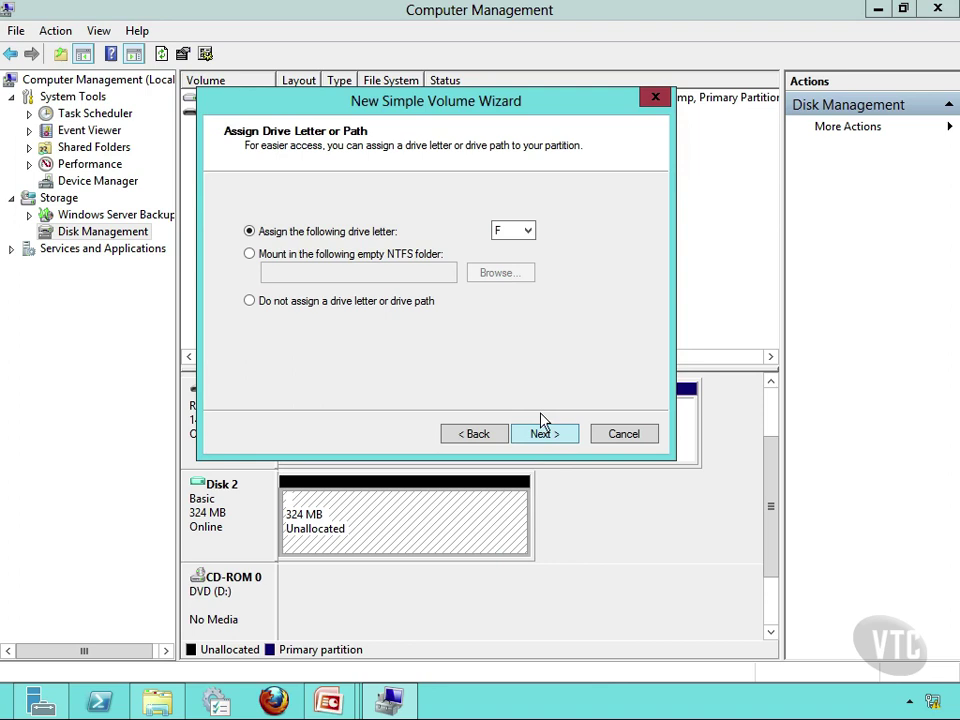
pyautogui.click(540, 440)
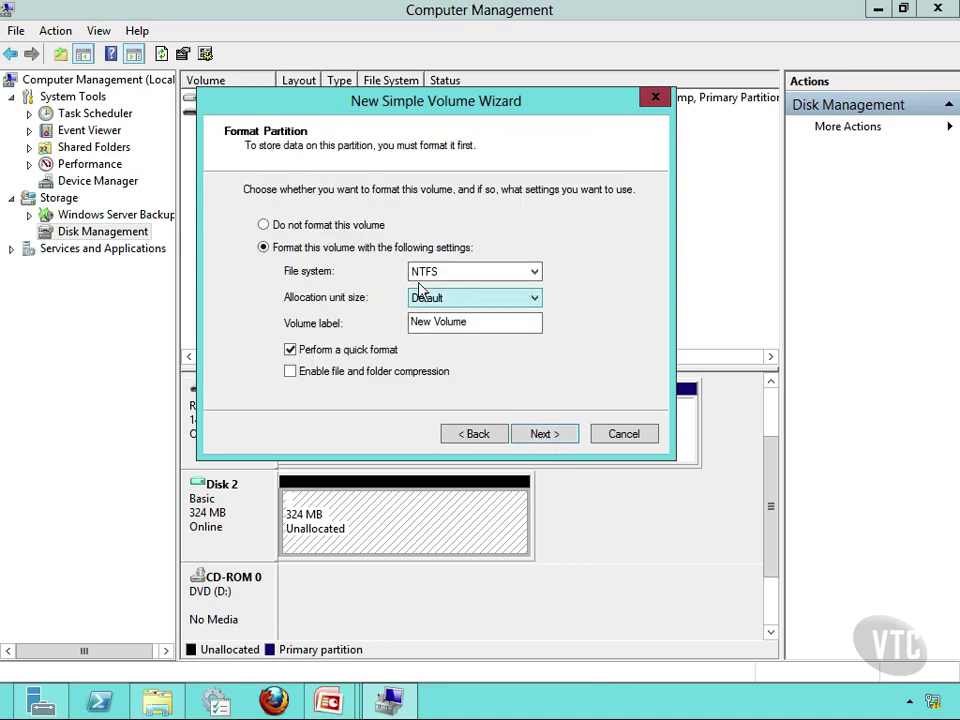
pyautogui.click(565, 438)
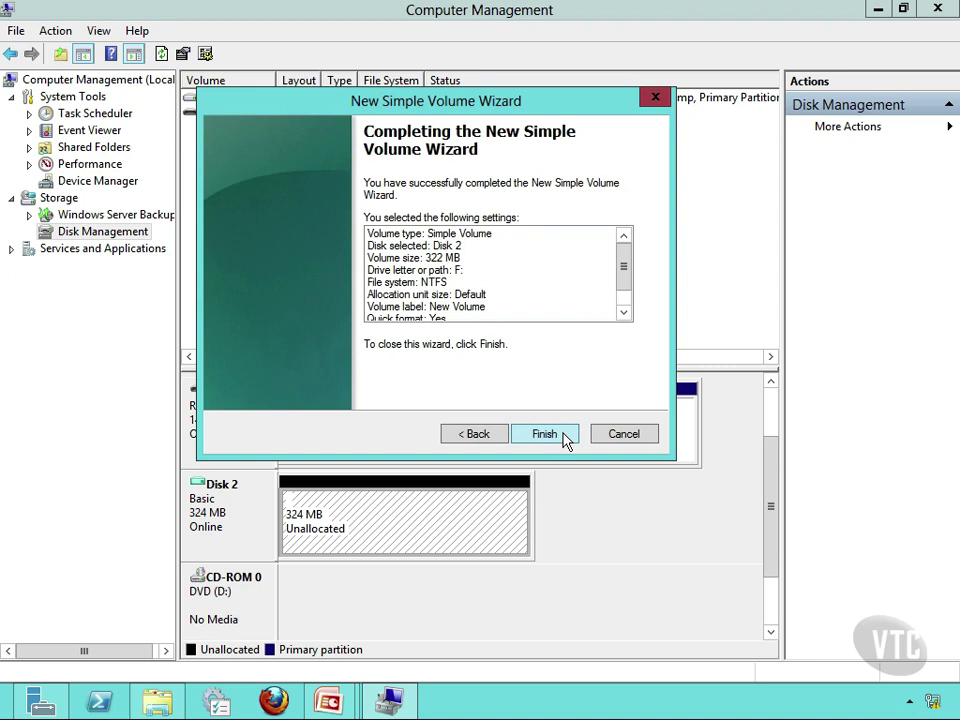
pyautogui.click(563, 439)
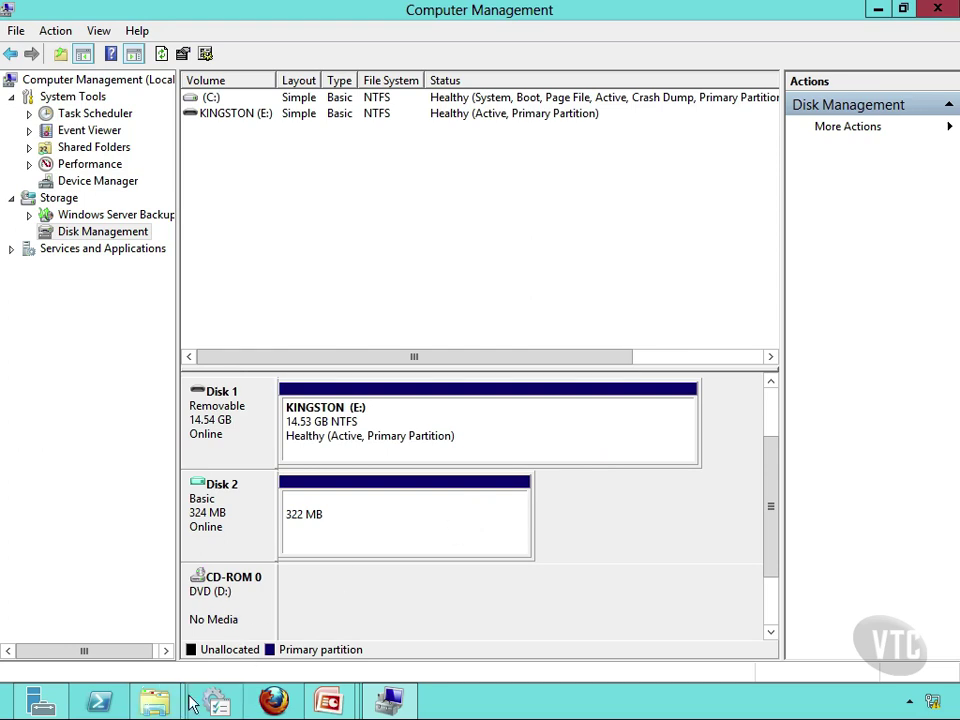
# - Cancel the 'You need to format the disk in drive F:' prompt and let formatting finish
pyautogui.click(320, 590)
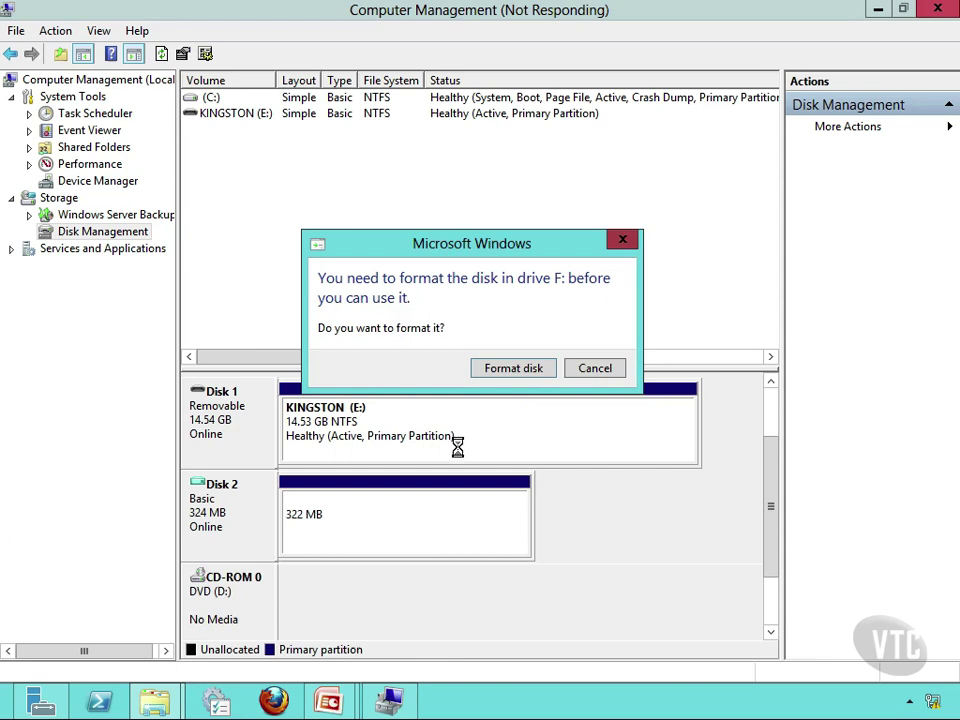
pyautogui.click(603, 369)
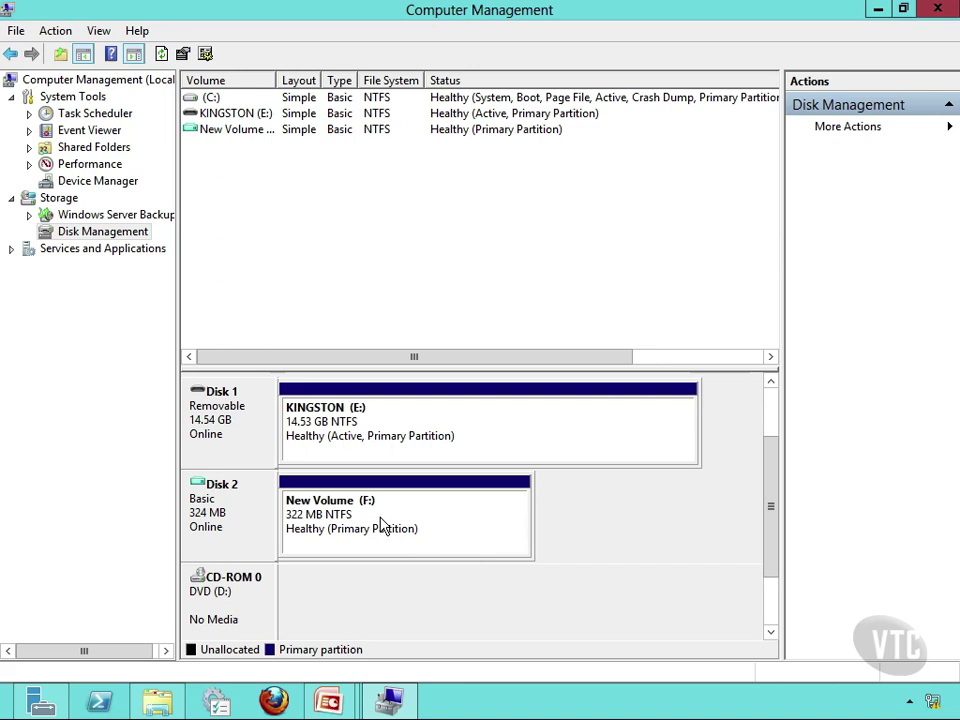
# - Open New Volume (F:) in Explorer, confirm it's empty with 292 MB free of 321 MB, then close Explorer
pyautogui.click(157, 703)
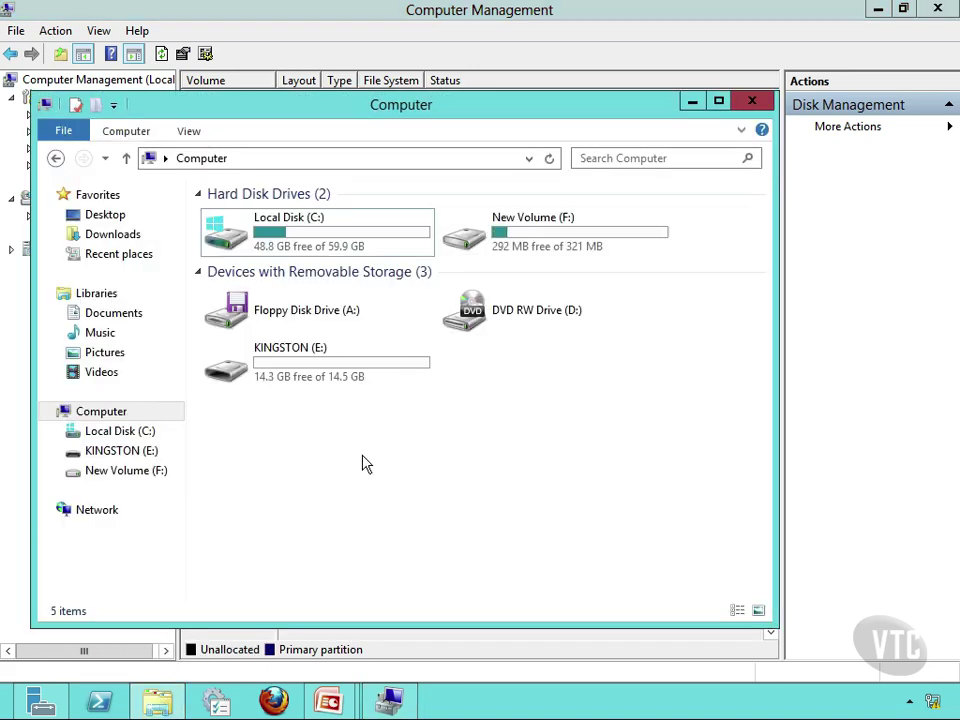
pyautogui.doubleClick(549, 248)
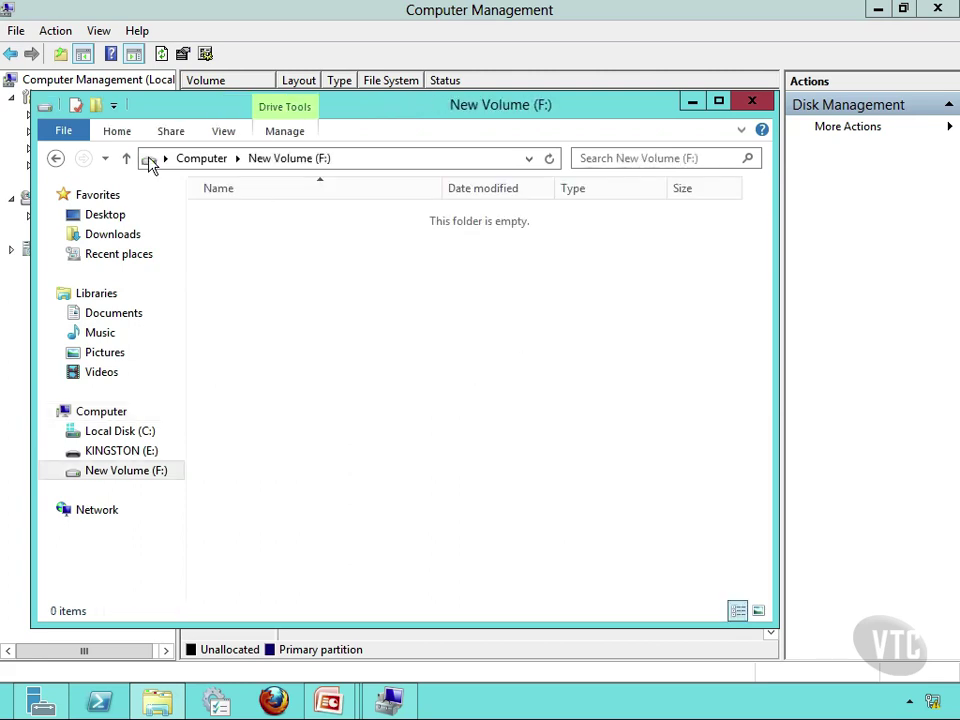
pyautogui.click(55, 160)
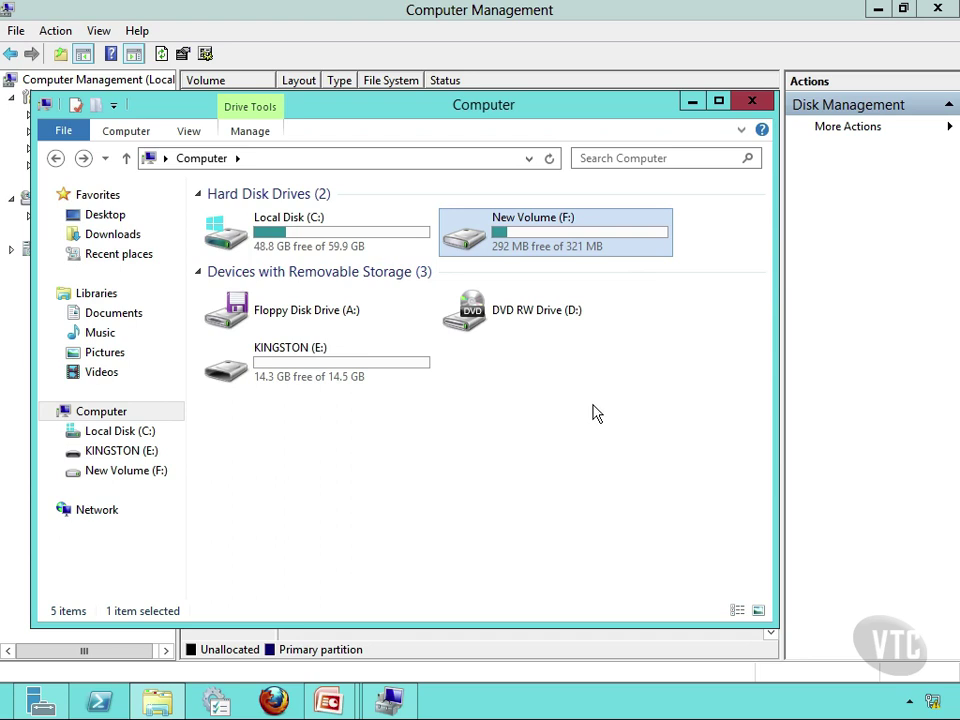
pyautogui.click(752, 102)
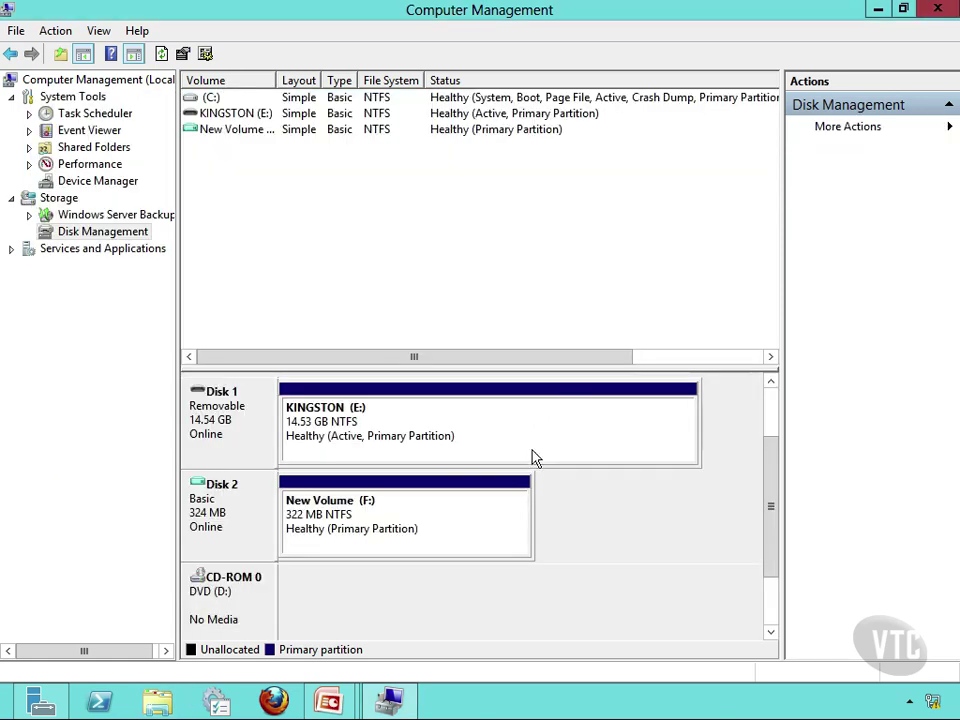
pyautogui.click(157, 697)
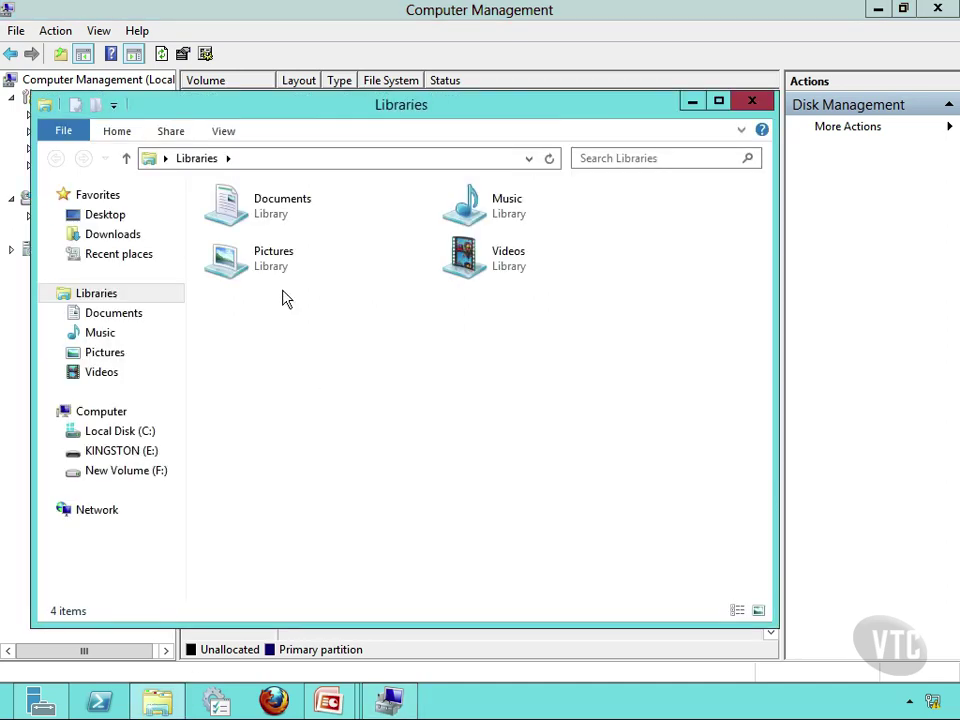
pyautogui.click(117, 452)
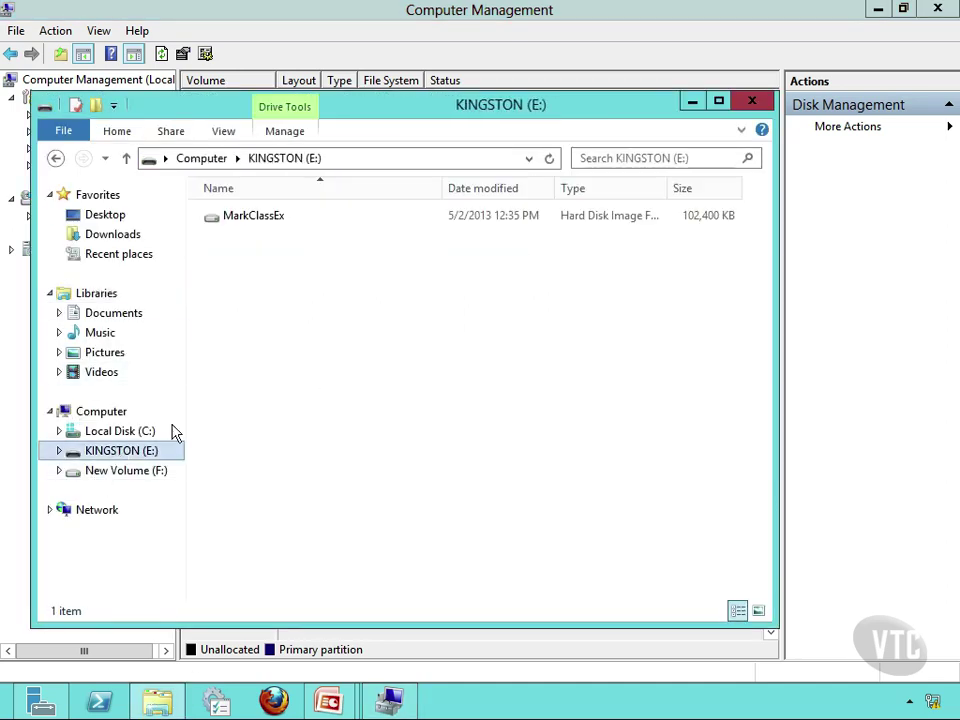
pyautogui.click(251, 219)
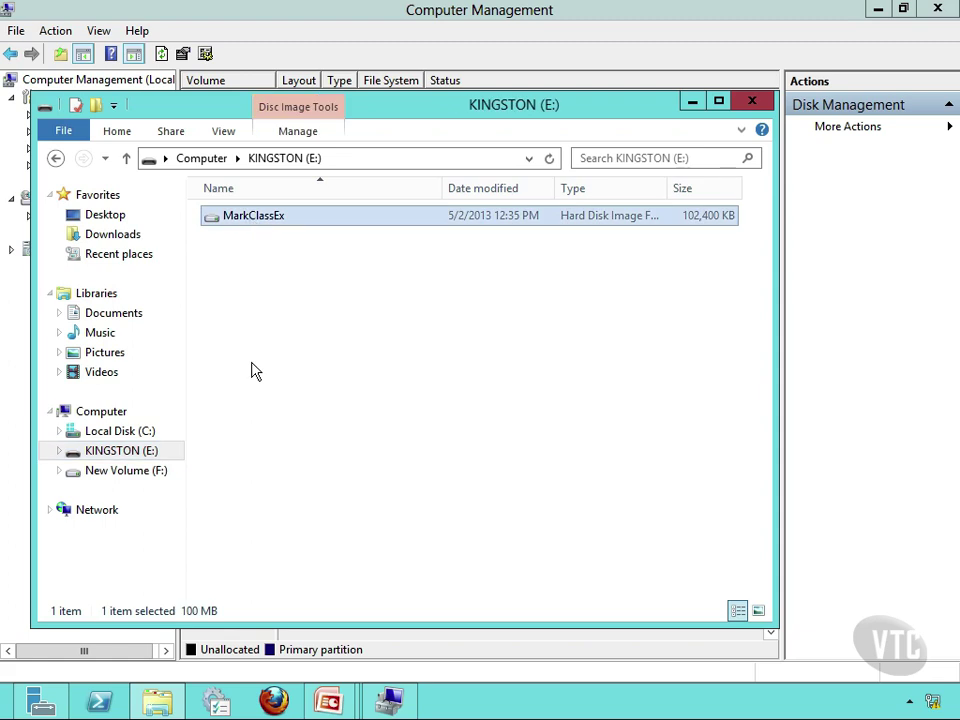
pyautogui.rightClick(258, 218)
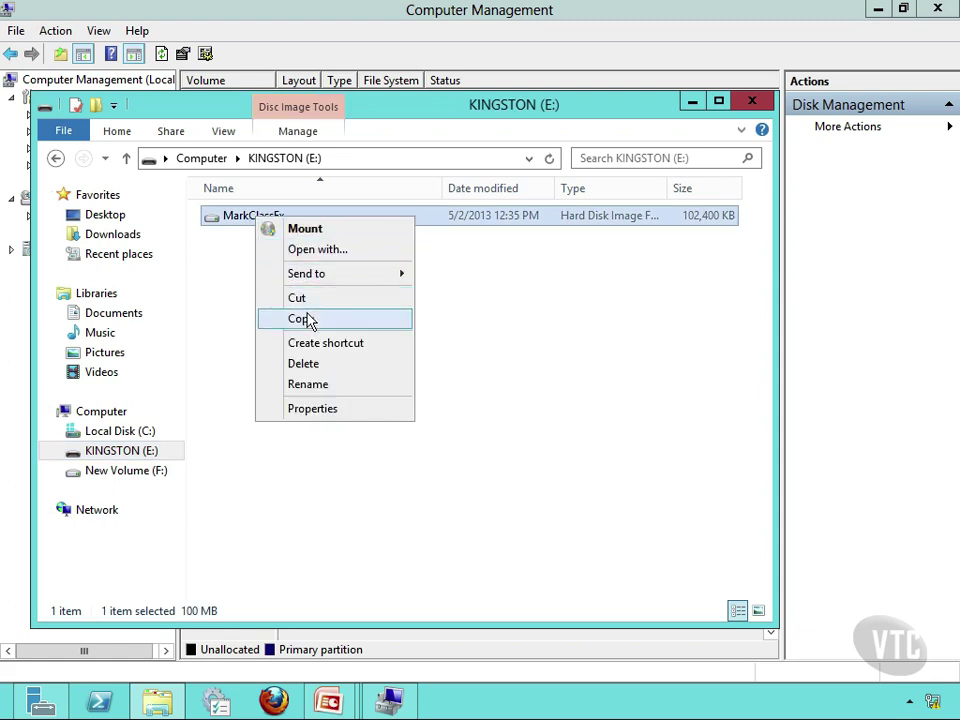
pyautogui.click(604, 364)
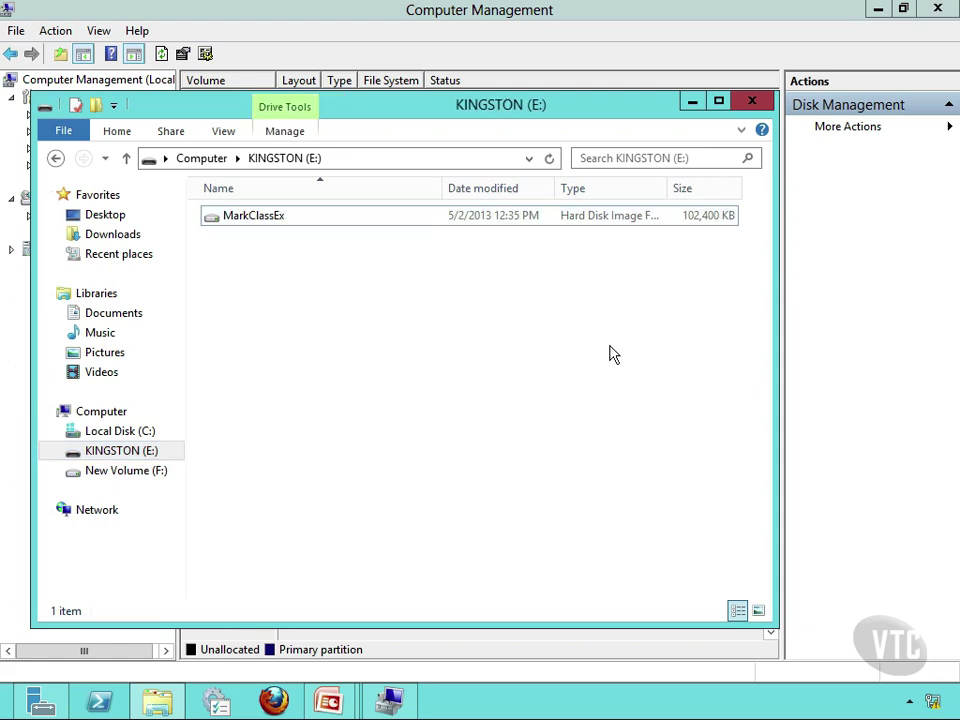
pyautogui.click(769, 104)
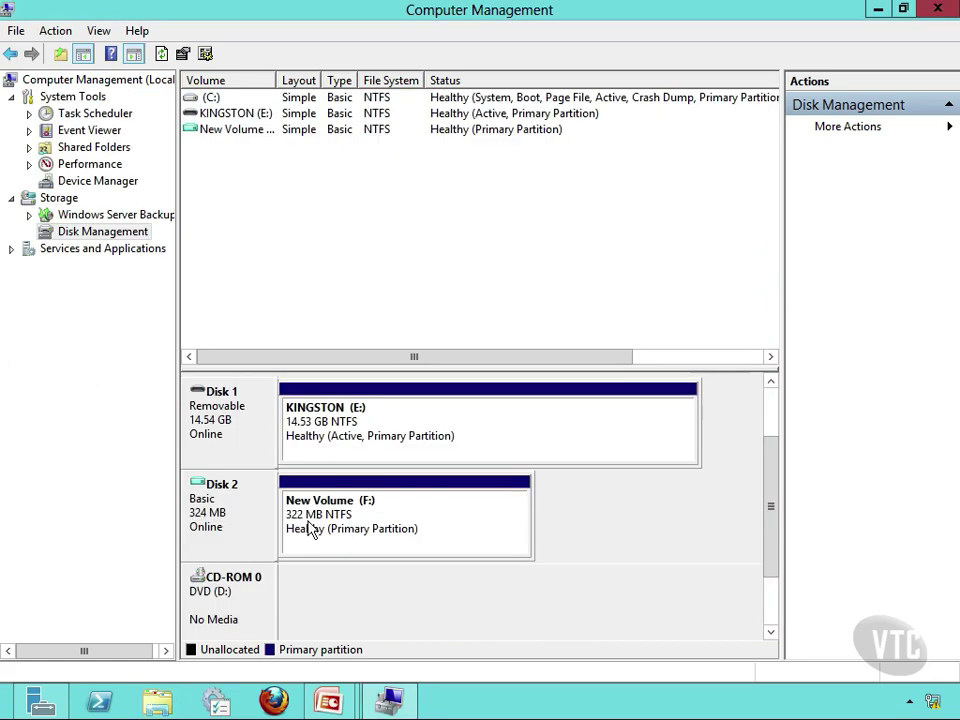
# - Set Disk 2 Offline from its context menu, then reopen File Explorer from the taskbar
pyautogui.rightClick(221, 537)
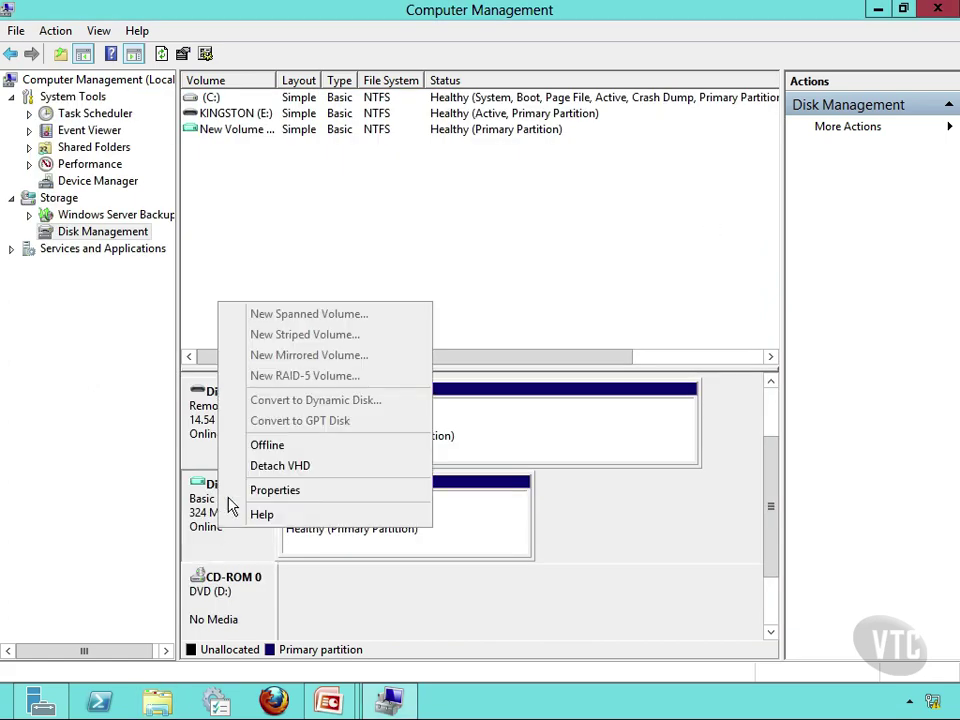
pyautogui.click(268, 446)
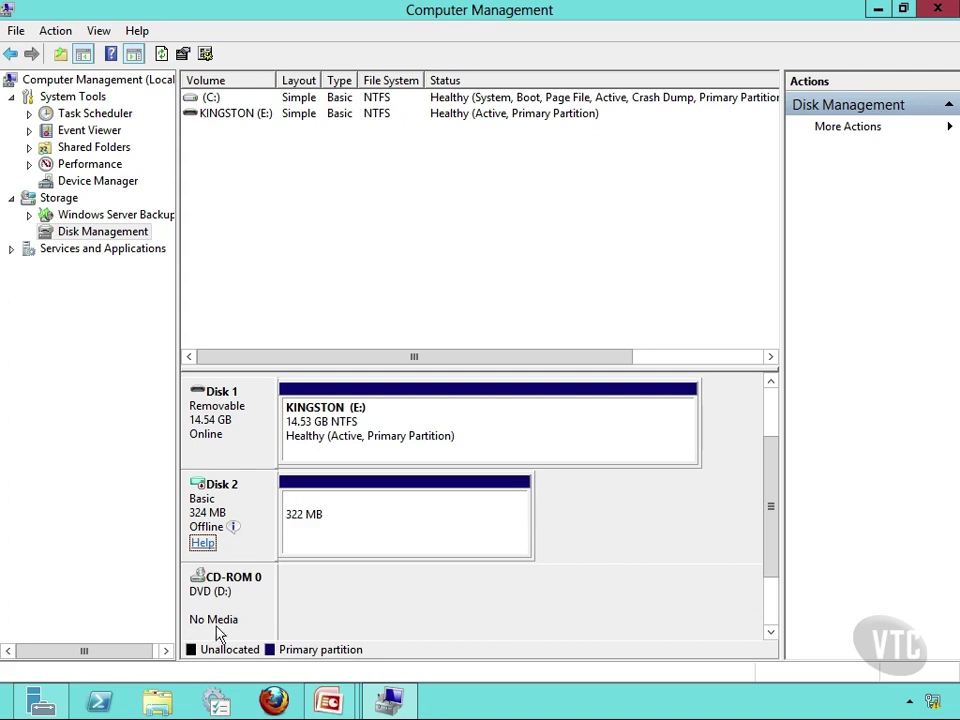
pyautogui.click(163, 703)
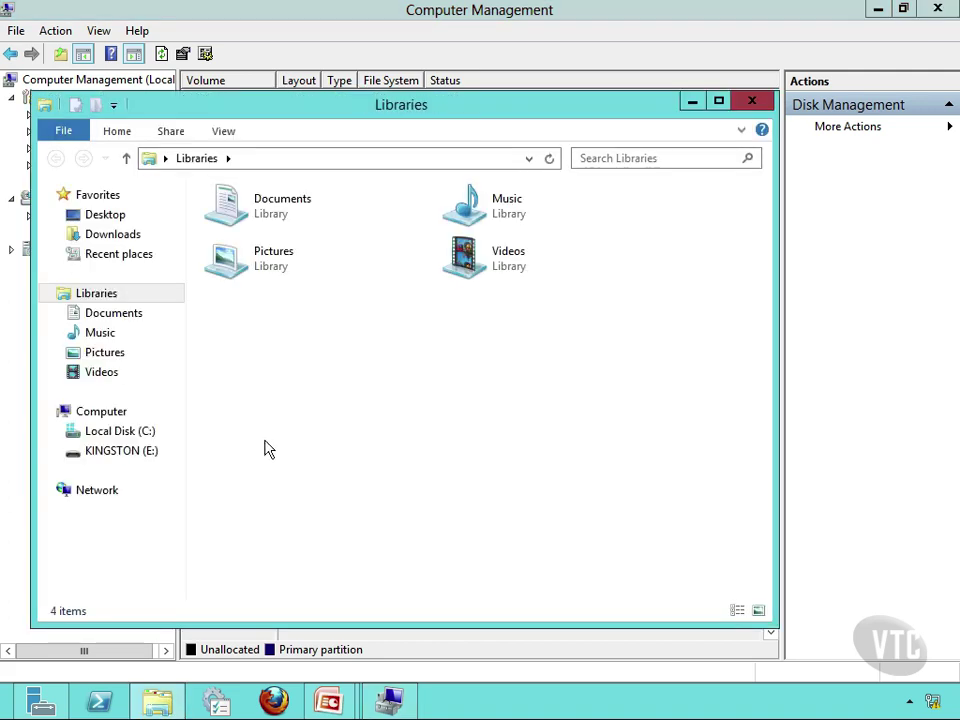
# - Check that Computer lists only drives A:, C:, D: and E: with no F:, then close File Explorer
pyautogui.click(116, 415)
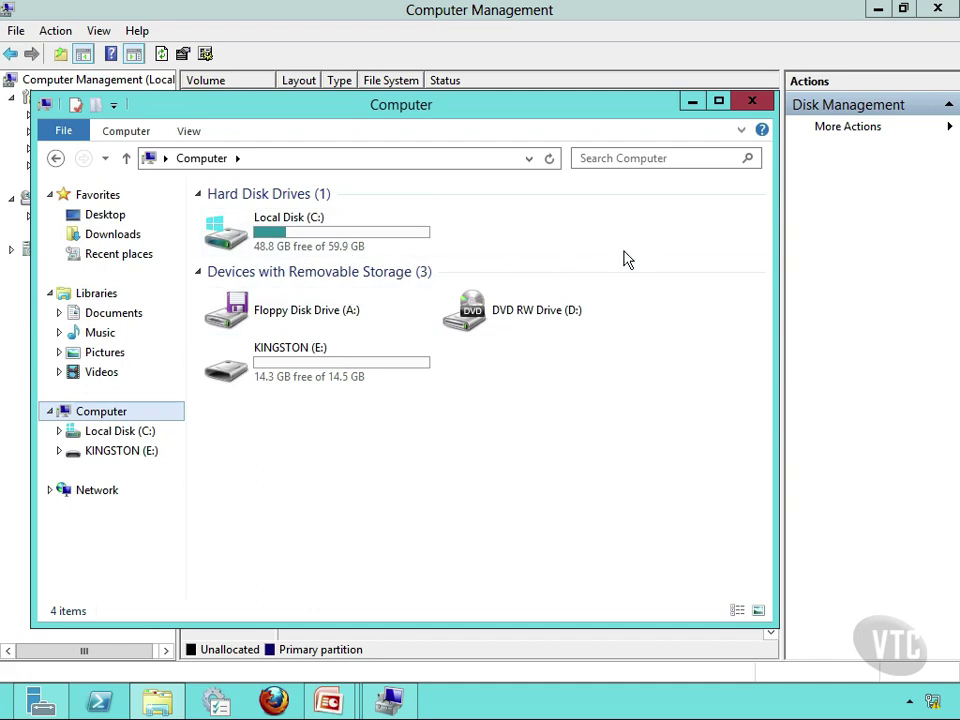
pyautogui.click(751, 102)
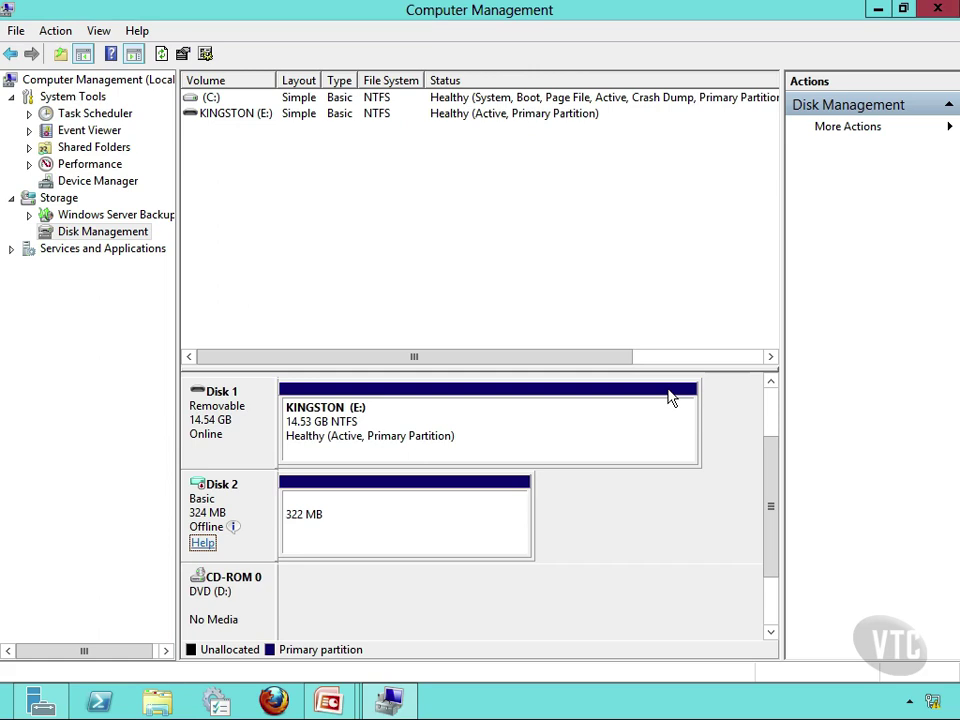